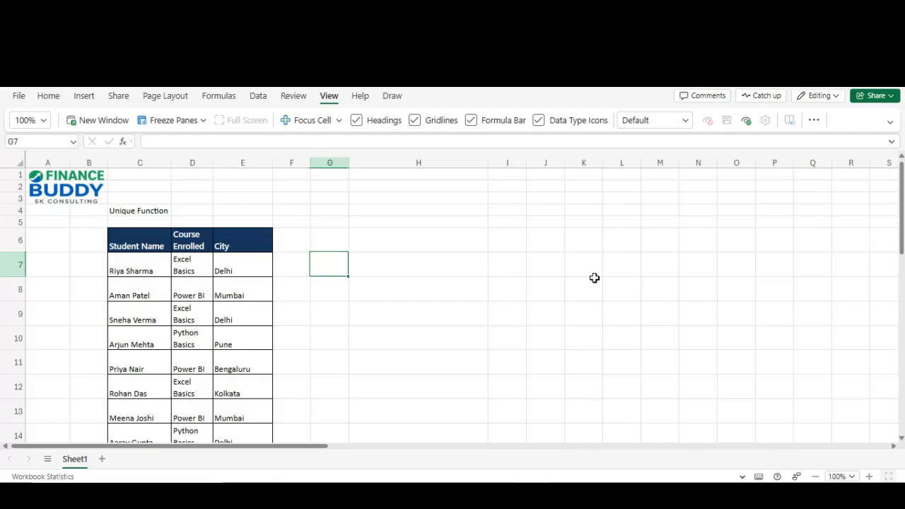
- Look through the records in the Student Name column of the table, starting at row 7
{"action": "key", "text": "Left"}
{"action": "key", "text": "Left"}
{"action": "key", "text": "Left"}
{"action": "key", "text": "Left"}
{"action": "key", "text": "Down"}
{"action": "key", "text": "Down"}
{"action": "key", "text": "Down"}
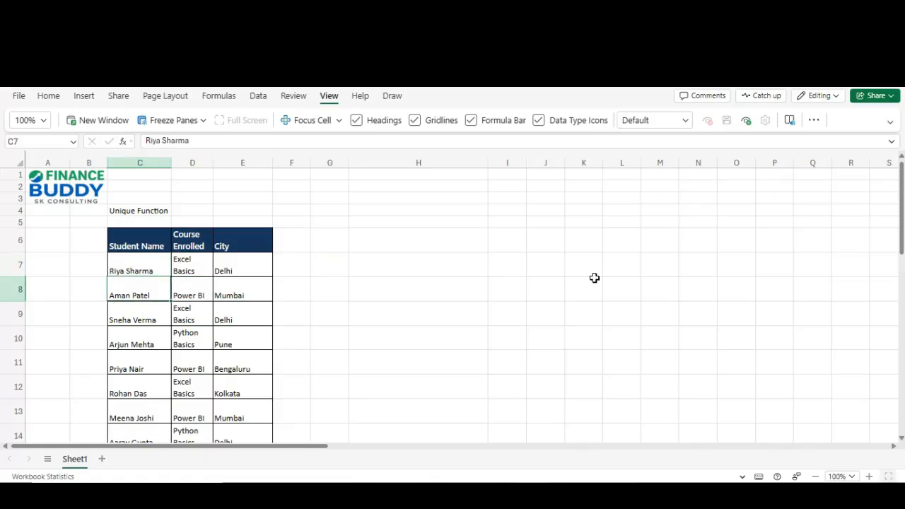
{"action": "key", "text": "Down"}
{"action": "key", "text": "Down"}
{"action": "key", "text": "Down"}
{"action": "key", "text": "Down"}
{"action": "key", "text": "Down"}
{"action": "key", "text": "Down"}
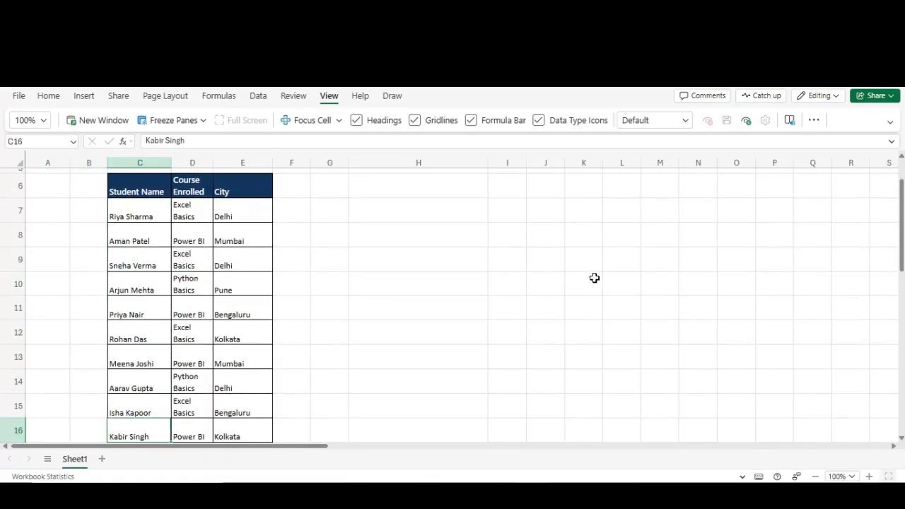
{"action": "key", "text": "Down"}
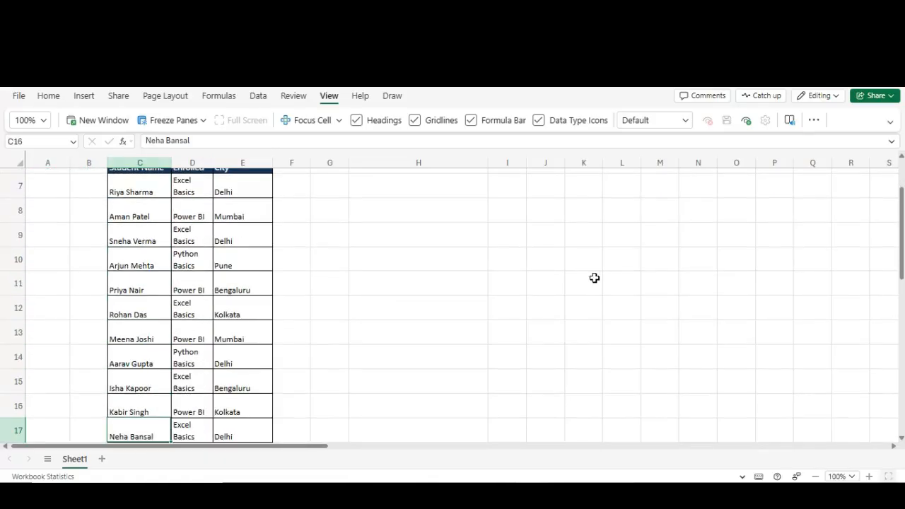
{"action": "key", "text": "Down"}
- Examine the Course Enrolled column up to its header and the empty area beside the table
{"action": "key", "text": "Right"}
{"action": "key", "text": "Up"}
{"action": "key", "text": "ctrl+Up"}
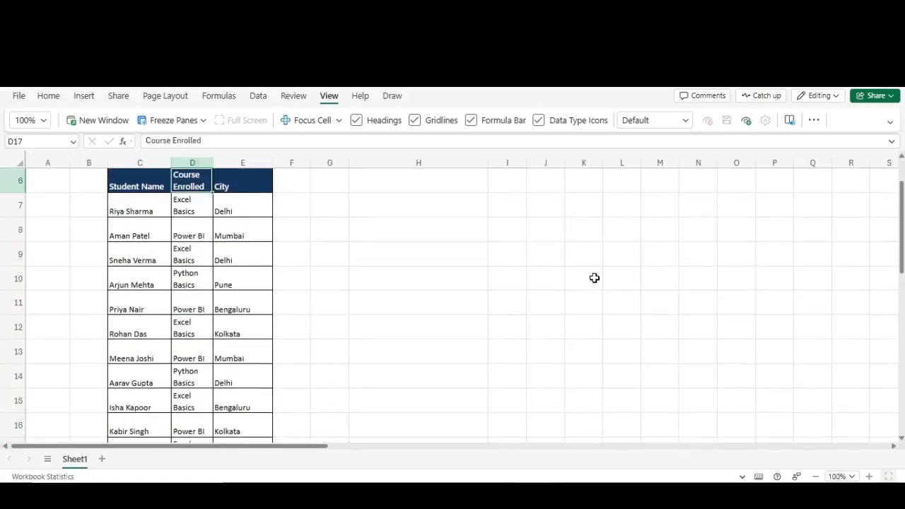
{"action": "key", "text": "ctrl+Up"}
{"action": "key", "text": "ctrl+Down"}
{"action": "key", "text": "Right"}
{"action": "key", "text": "Right"}
{"action": "key", "text": "Right"}
{"action": "key", "text": "Right"}
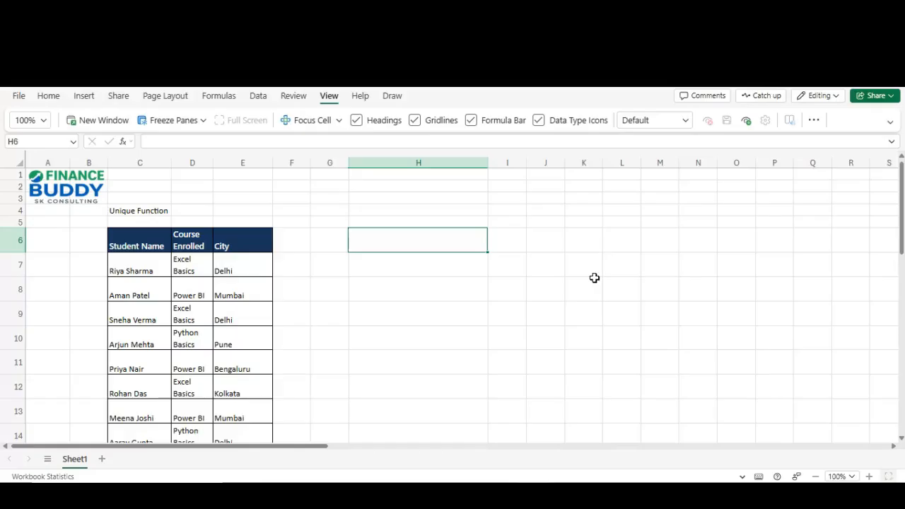
- Examine the City column from its first record to its last and back to the header
{"action": "key", "text": "Left"}
{"action": "key", "text": "Left"}
{"action": "key", "text": "Left"}
{"action": "key", "text": "Down"}
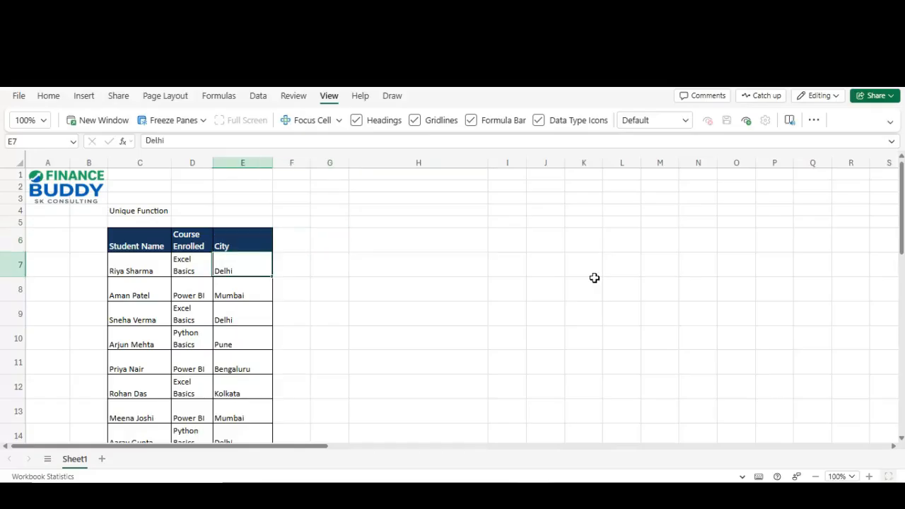
{"action": "key", "text": "ctrl+Down"}
{"action": "key", "text": "ctrl+Up"}
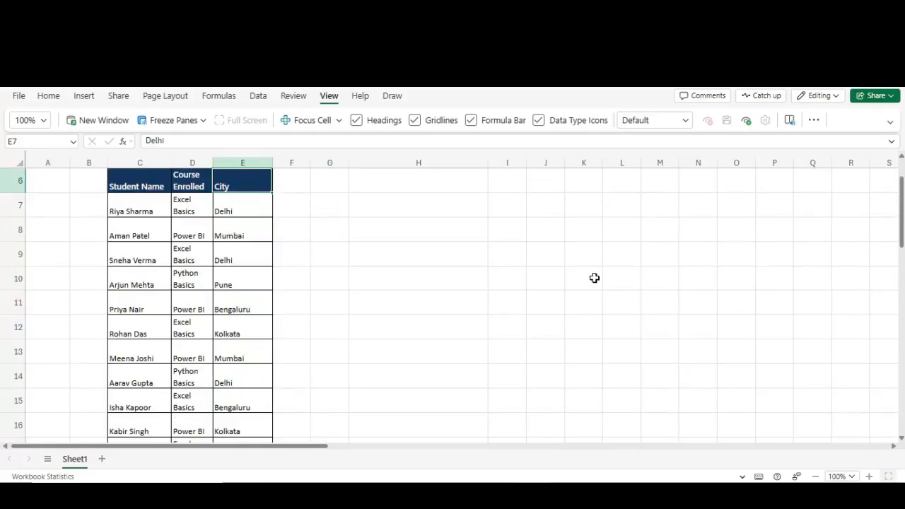
{"action": "key", "text": "ctrl+Up"}
{"action": "key", "text": "Down"}
{"action": "key", "text": "Down"}
{"action": "key", "text": "Down"}
{"action": "key", "text": "Down"}
{"action": "key", "text": "Right"}
{"action": "key", "text": "Right"}
{"action": "key", "text": "Right"}
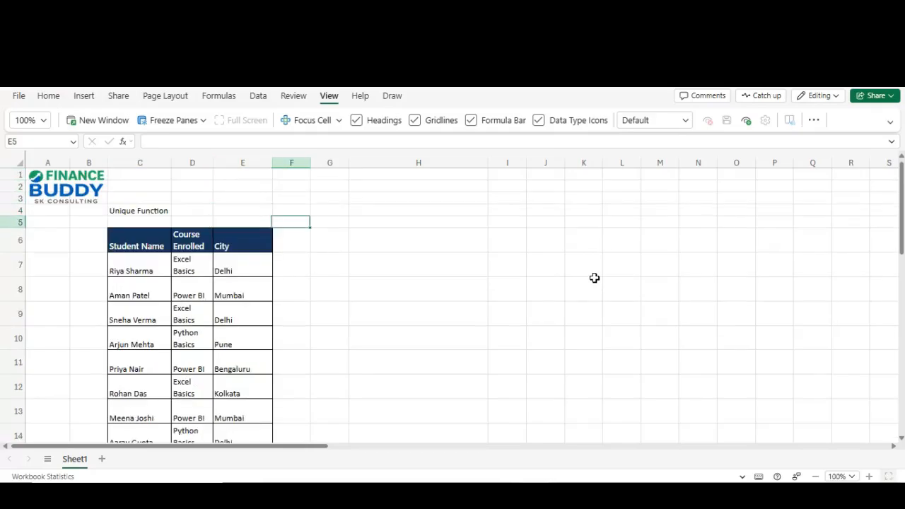
{"action": "key", "text": "Down"}
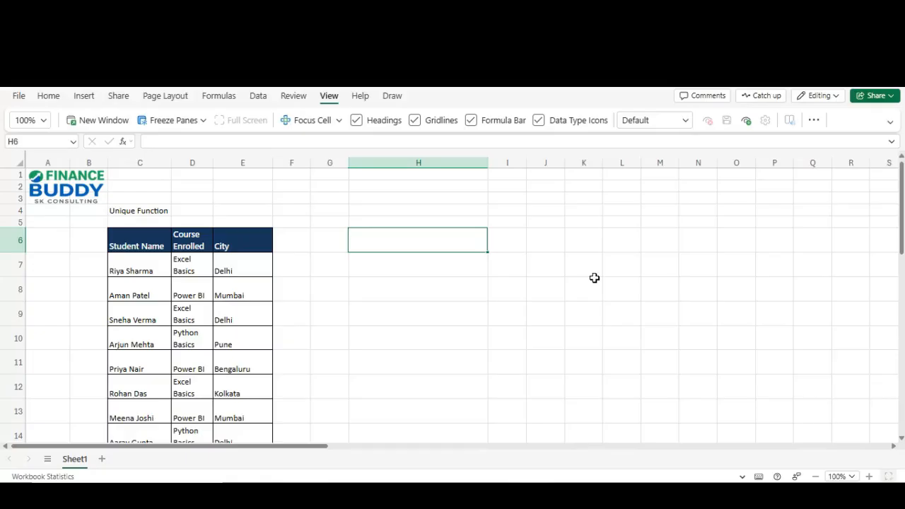
{"action": "key", "text": "Left"}
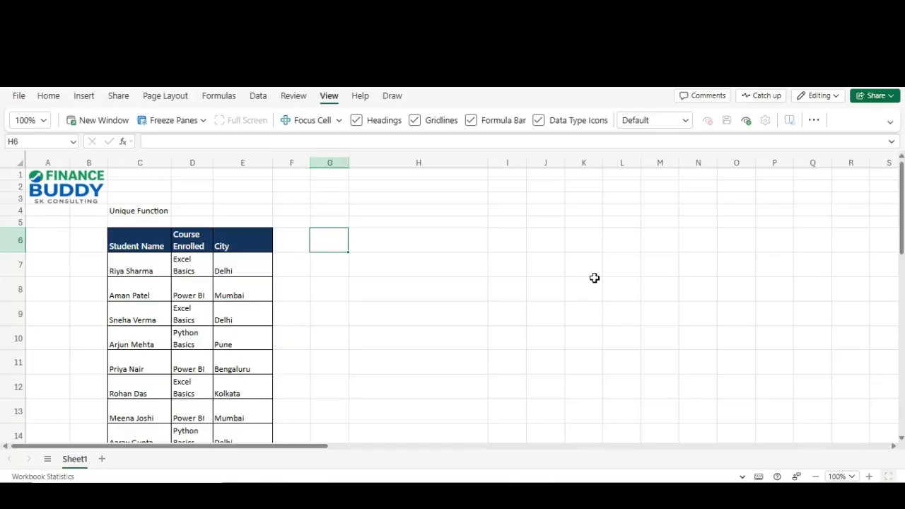
{"action": "key", "text": "Left"}
{"action": "key", "text": "Left"}
{"action": "key", "text": "Right"}
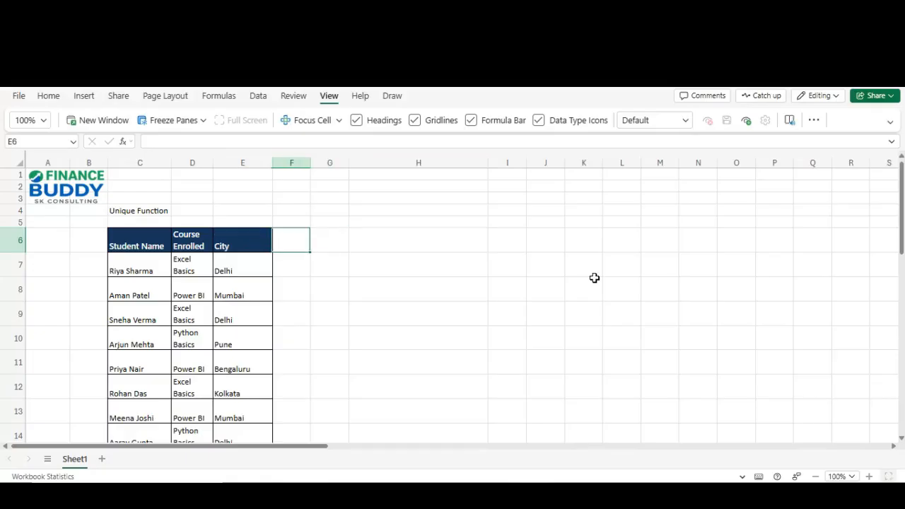
{"action": "key", "text": "Right"}
{"action": "key", "text": "Right"}
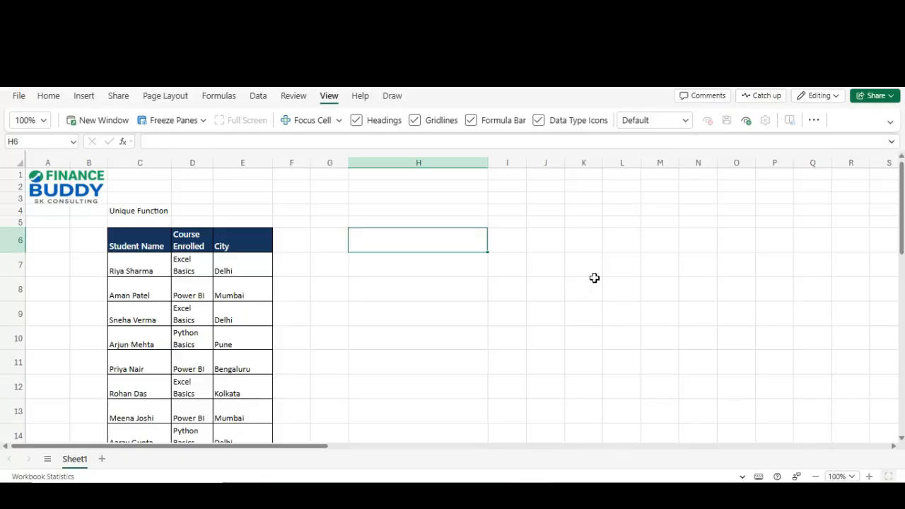
{"action": "key", "text": "Down"}
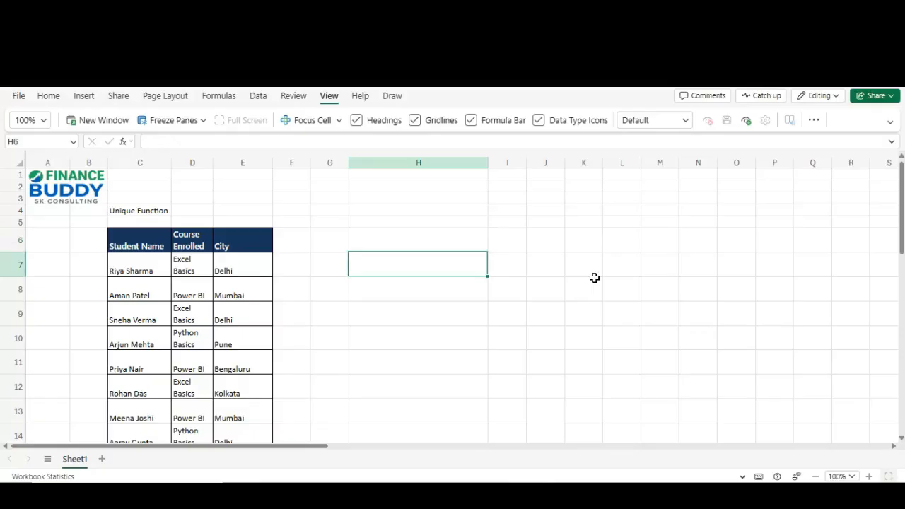
- Enter the formula =UNIQUE(E7:E36) in cell H6 to extract the distinct cities from the City column
{"action": "key", "text": "Up"}
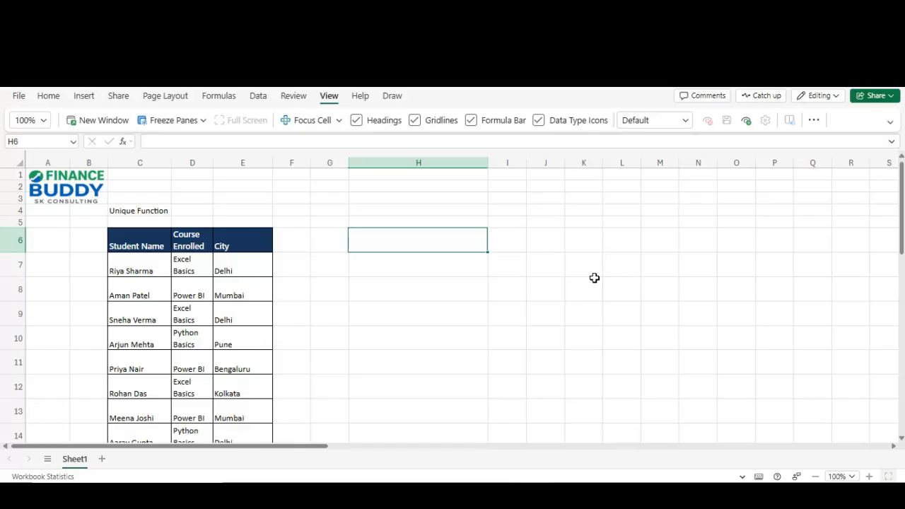
{"action": "type", "text": "="}
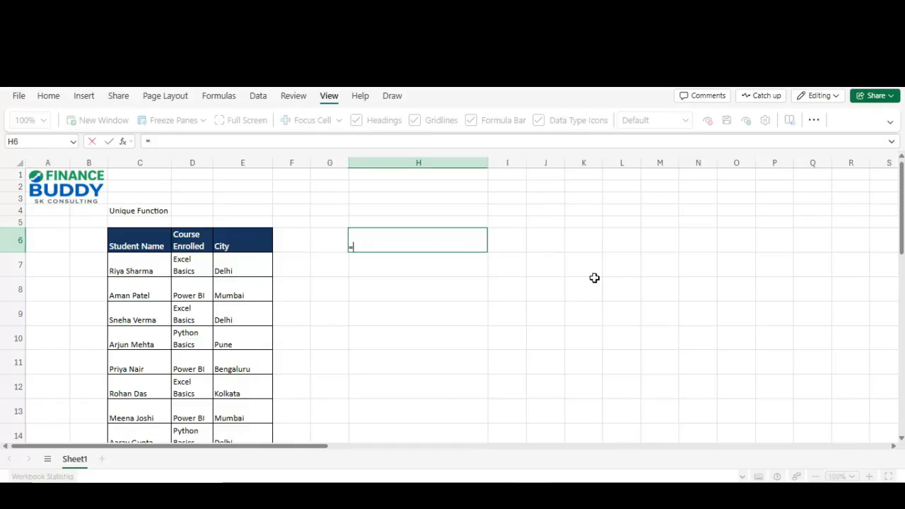
{"action": "type", "text": "Un"}
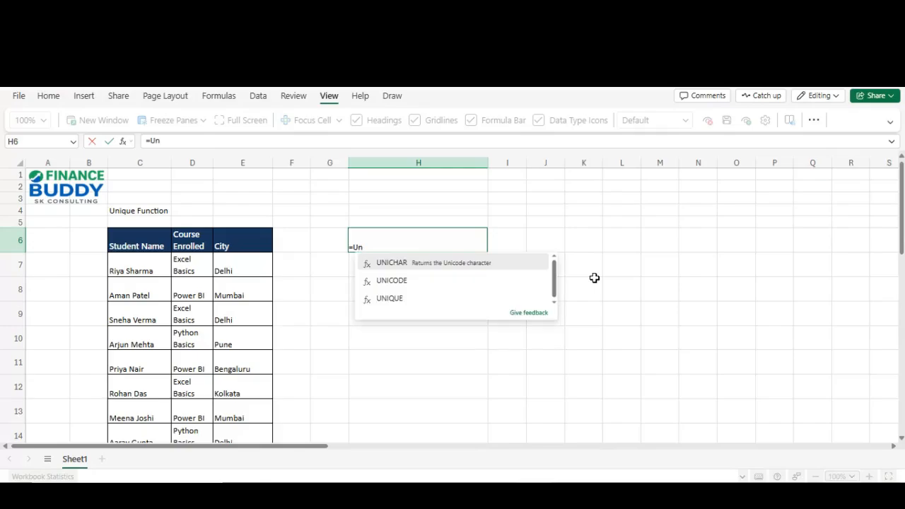
{"action": "type", "text": "iqu"}
{"action": "key", "text": "Tab"}
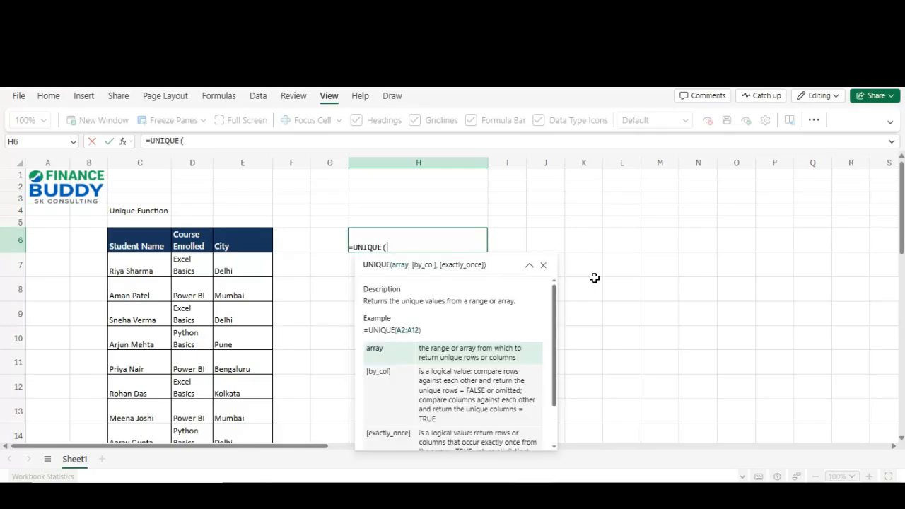
{"action": "left_click", "coordinate": [229, 261]}
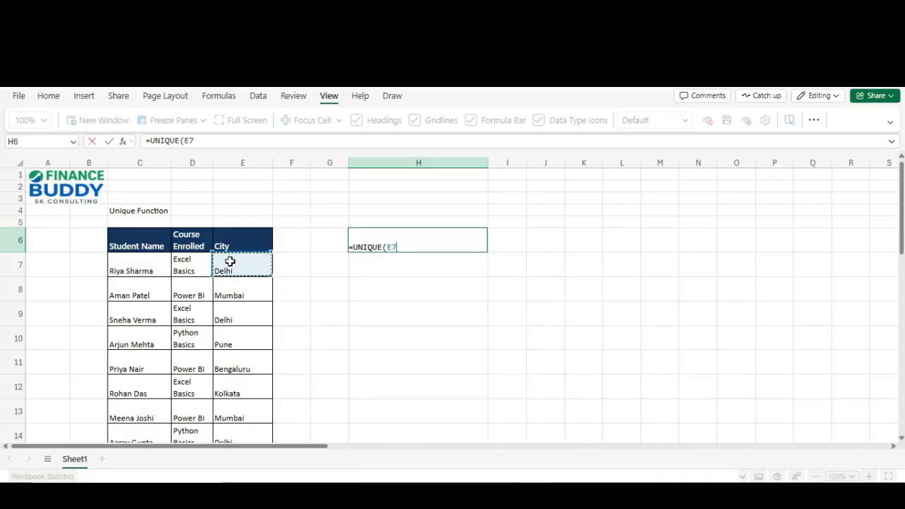
{"action": "key", "text": "ctrl+shift+Down"}
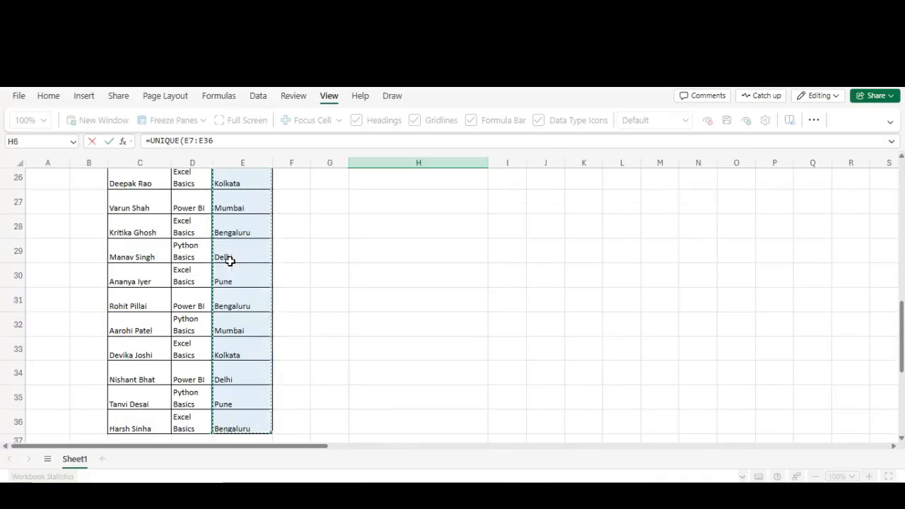
{"action": "type", "text": ")"}
{"action": "key", "text": "Return"}
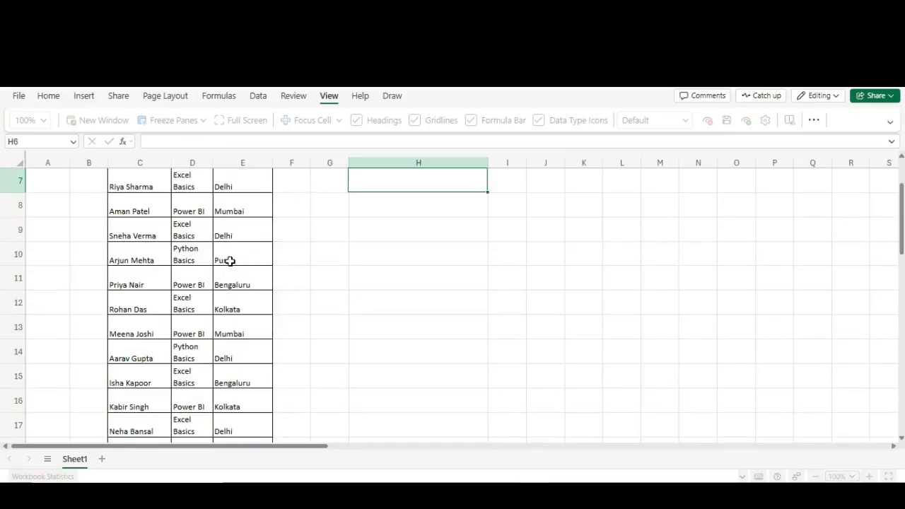
- Review the formula in H6 and the list of distinct cities down to H10
{"action": "key", "text": "Up"}
{"action": "key", "text": "Up"}
{"action": "key", "text": "Up"}
{"action": "key", "text": "Down"}
{"action": "key", "text": "Down"}
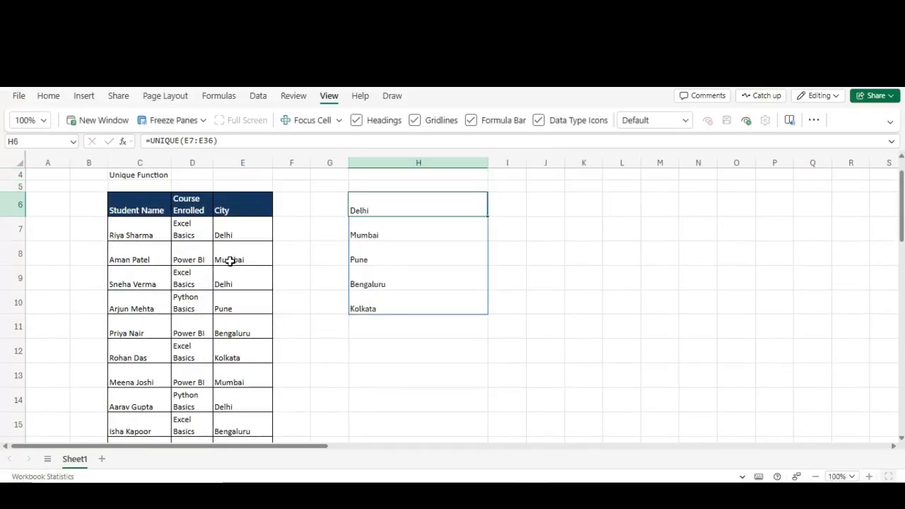
{"action": "key", "text": "Down"}
{"action": "key", "text": "Down"}
{"action": "key", "text": "Down"}
{"action": "key", "text": "Down"}
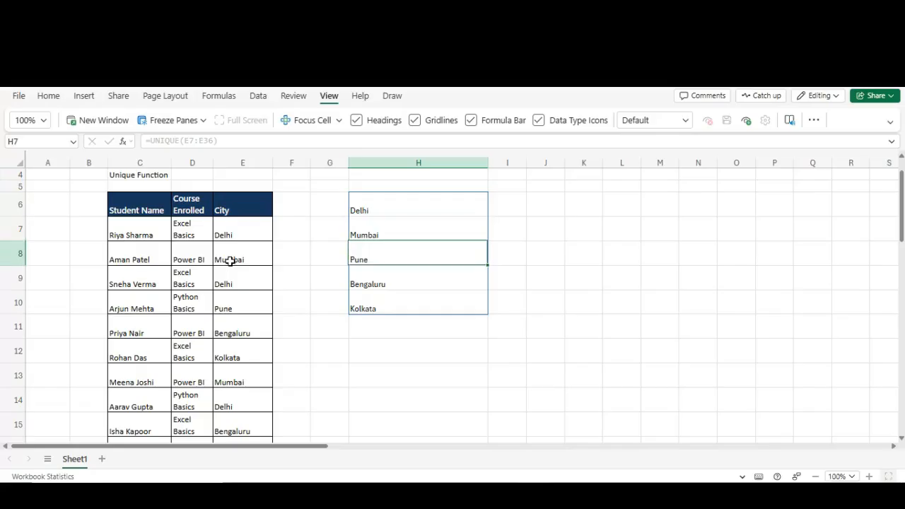
{"action": "key", "text": "Up"}
{"action": "key", "text": "Up"}
{"action": "key", "text": "Up"}
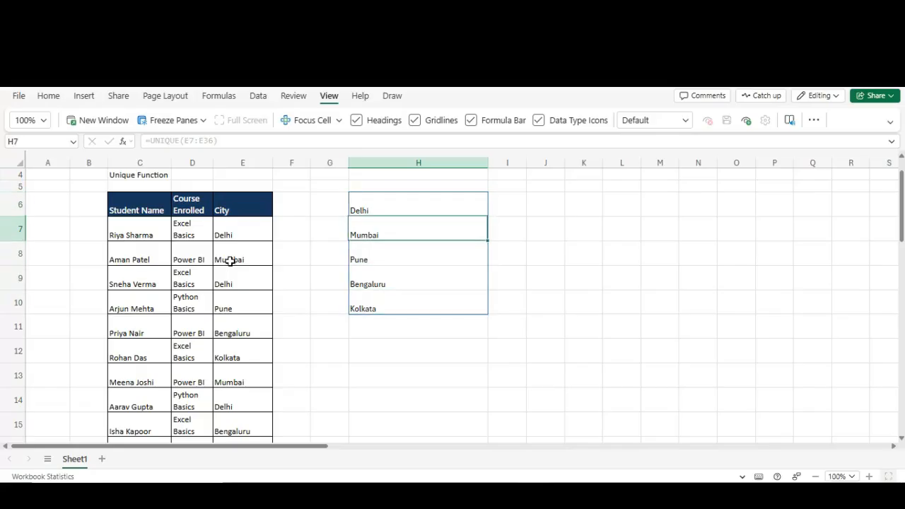
{"action": "key", "text": "Up"}
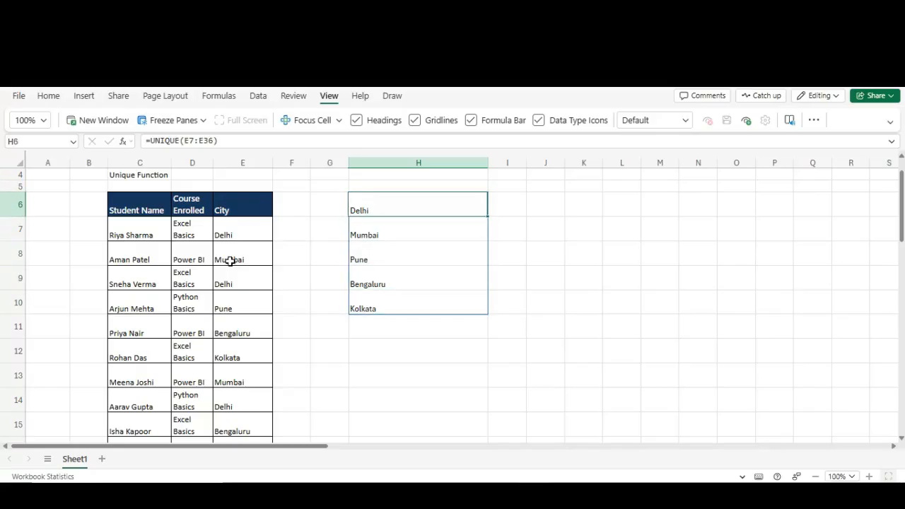
{"action": "key", "text": "Down"}
{"action": "key", "text": "Down"}
{"action": "key", "text": "Down"}
{"action": "key", "text": "Down"}
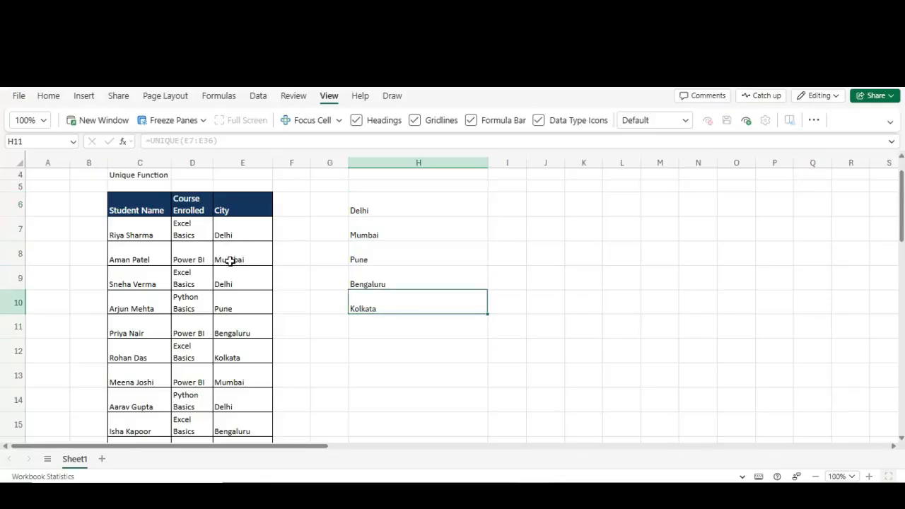
- Examine the City column of the source table down to its last record and the empty rows beneath
{"action": "key", "text": "Left"}
{"action": "key", "text": "Left"}
{"action": "key", "text": "Left"}
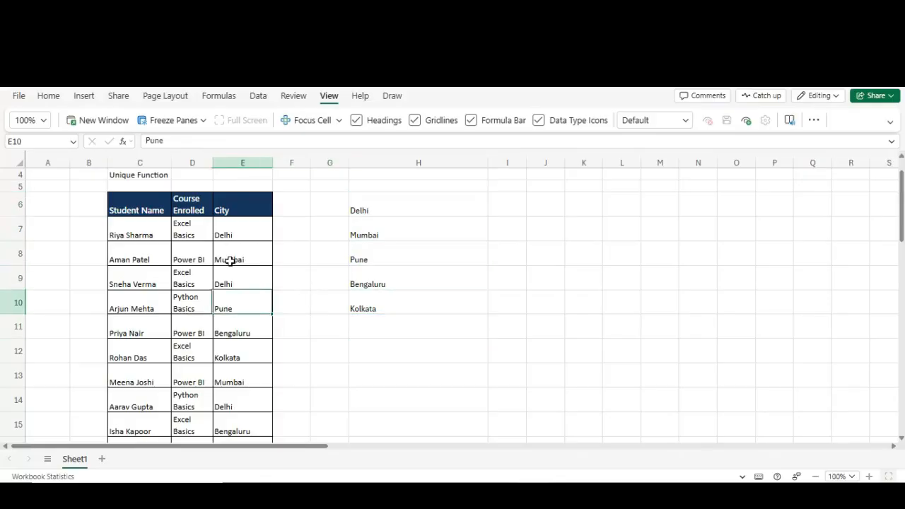
{"action": "scroll", "coordinate": [230, 261], "scroll_direction": "down", "scroll_amount": 7}
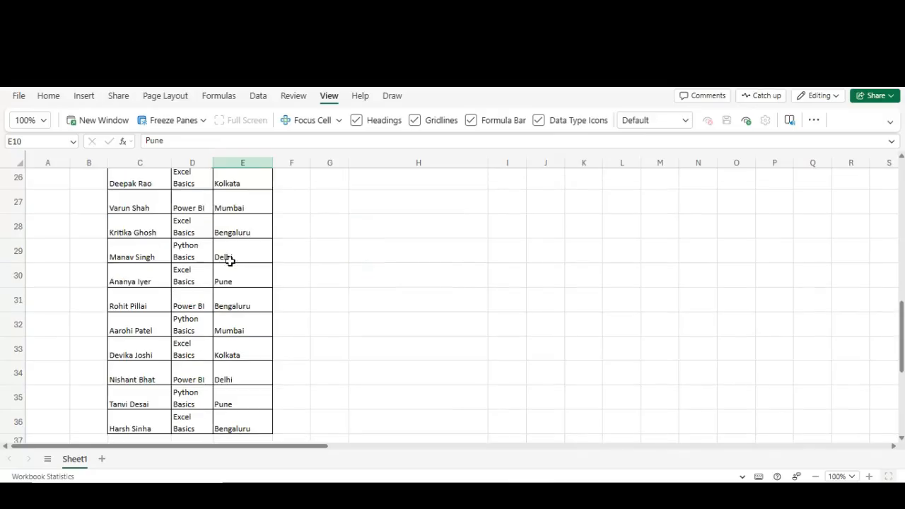
{"action": "key", "text": "ctrl+Down"}
{"action": "key", "text": "Down"}
{"action": "key", "text": "Down"}
{"action": "key", "text": "Down"}
{"action": "key", "text": "Down"}
{"action": "key", "text": "Down"}
{"action": "key", "text": "Down"}
{"action": "key", "text": "Down"}
{"action": "key", "text": "Down"}
{"action": "key", "text": "Down"}
{"action": "key", "text": "Down"}
{"action": "key", "text": "Down"}
{"action": "key", "text": "Down"}
{"action": "key", "text": "Down"}
{"action": "key", "text": "Down"}
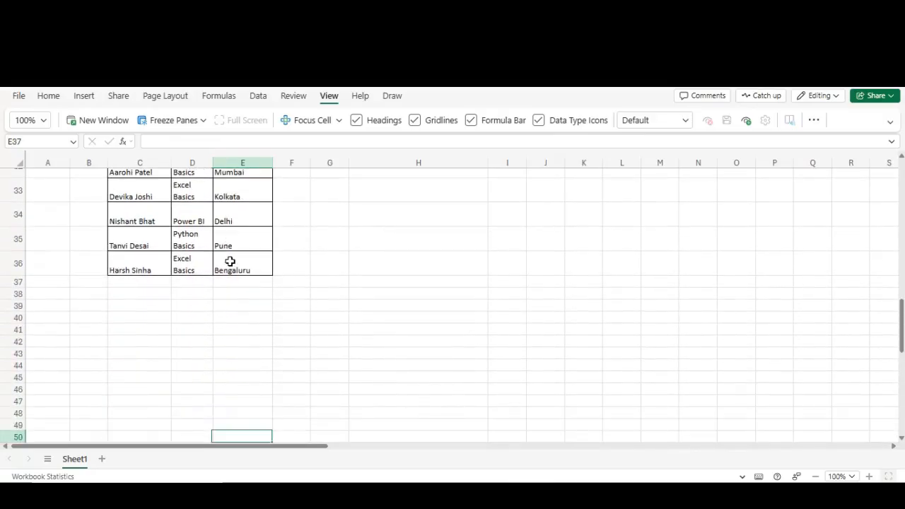
- Add a record in row 37 below the table with student name ABC, course Power BI and city Kammu
{"action": "key", "text": "ctrl+Up"}
{"action": "key", "text": "Left"}
{"action": "key", "text": "Left"}
{"action": "key", "text": "Down"}
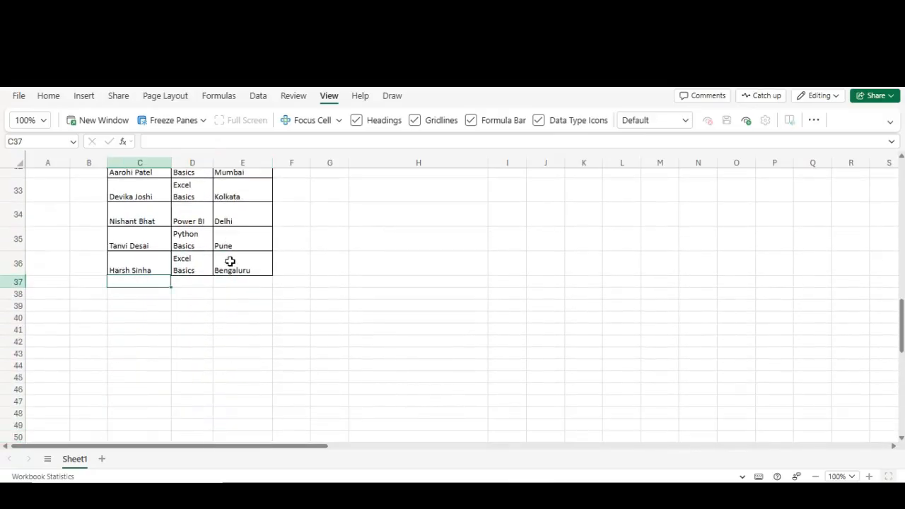
{"action": "type", "text": "Har"}
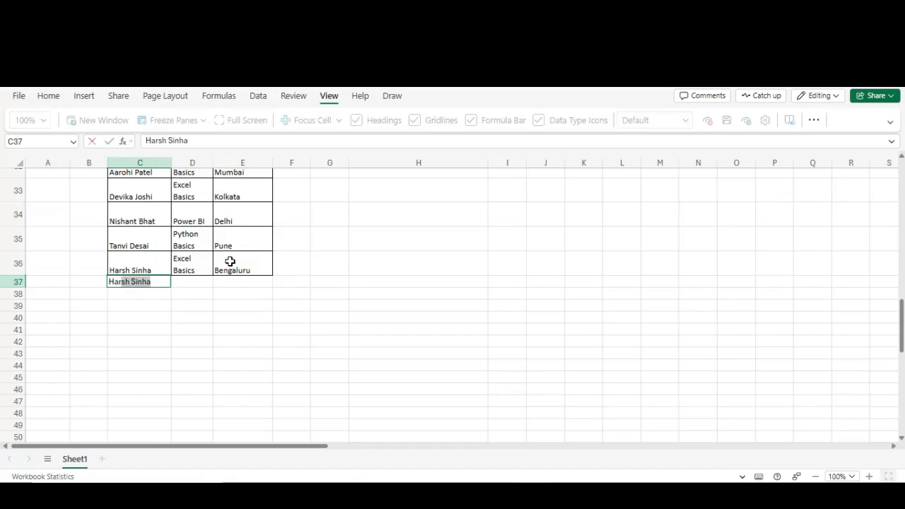
{"action": "key", "text": "Escape"}
{"action": "type", "text": "ABC"}
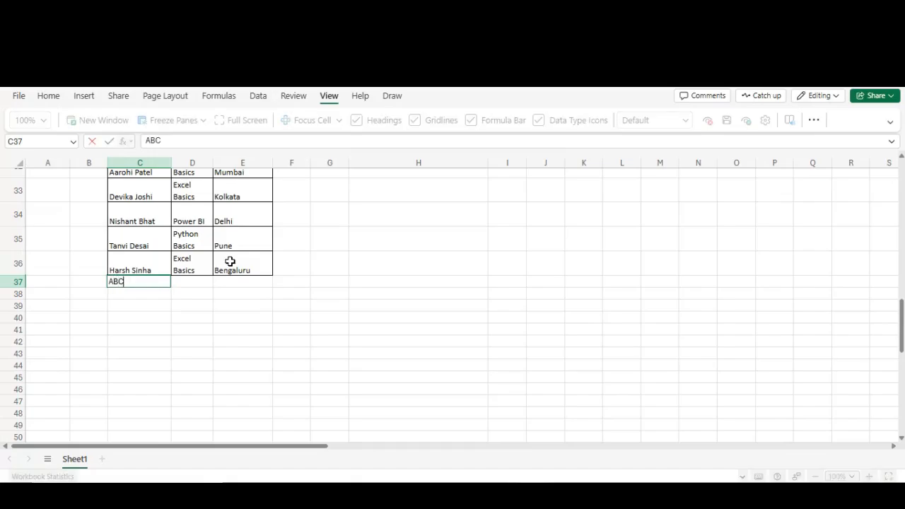
{"action": "key", "text": "Tab"}
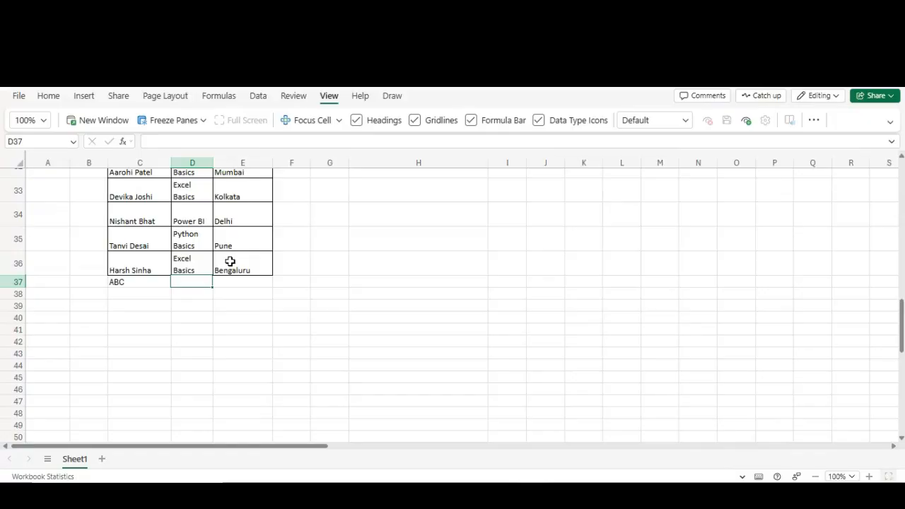
{"action": "type", "text": "Power BI"}
{"action": "key", "text": "Tab"}
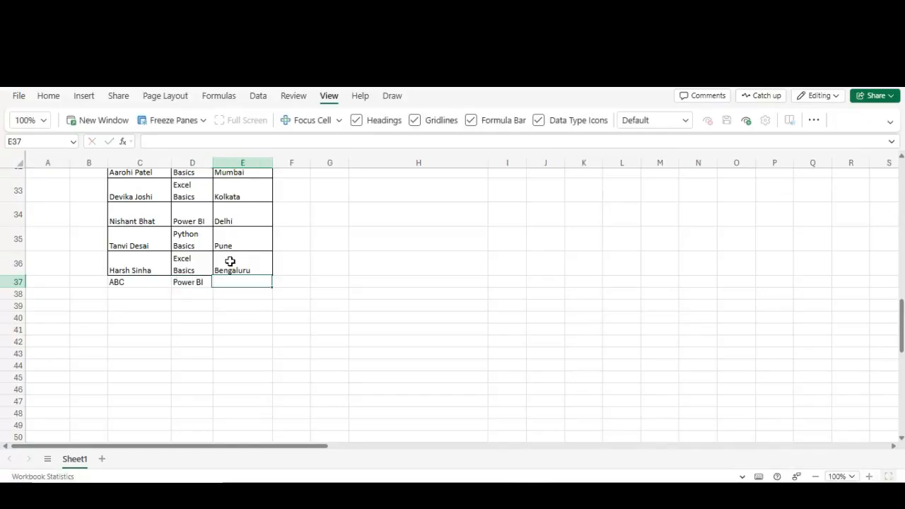
{"action": "type", "text": "Kammu"}
{"action": "key", "text": "Tab"}
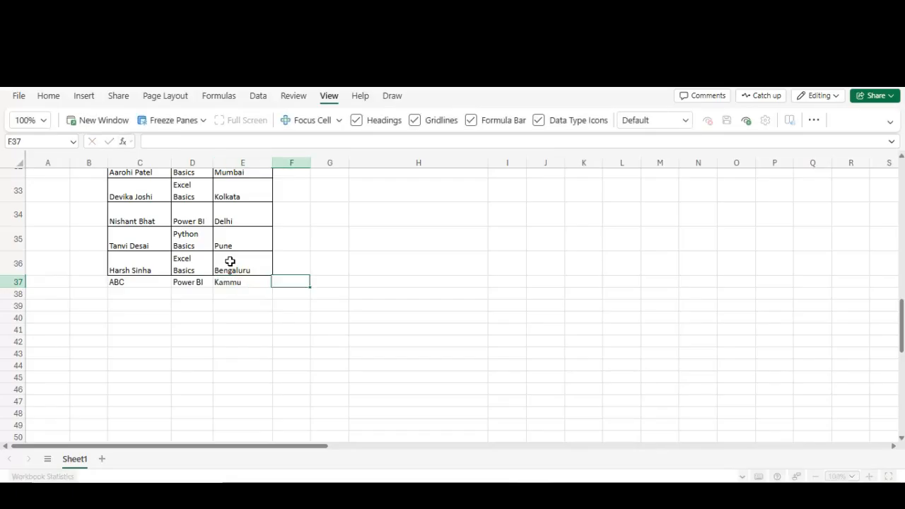
- Correct the city of the added record in cell E37 to Jammu
{"action": "key", "text": "Left"}
{"action": "key", "text": "F2"}
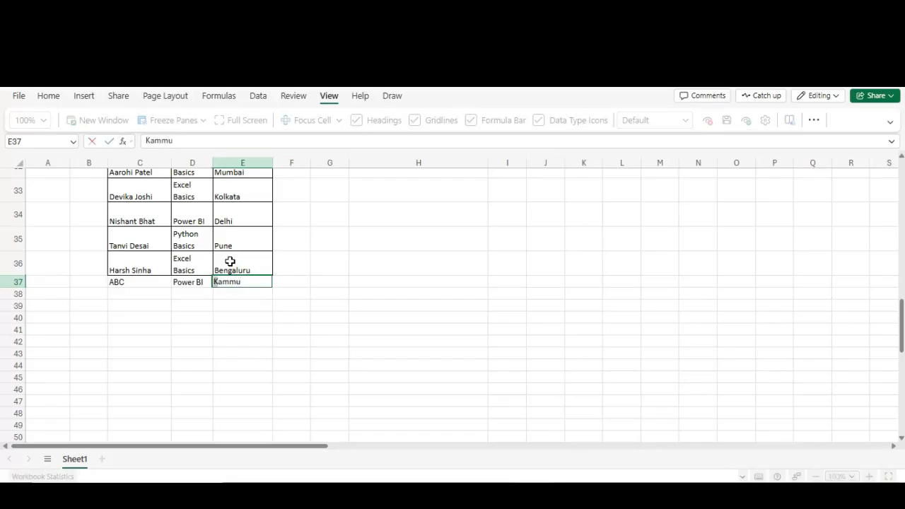
{"action": "key", "text": "Tab"}
- Check the UNIQUE formula in H6 and its city list down to H10 for the added record's city
{"action": "key", "text": "Right"}
{"action": "key", "text": "Right"}
{"action": "key", "text": "ctrl+Up"}
{"action": "key", "text": "ctrl+Up"}
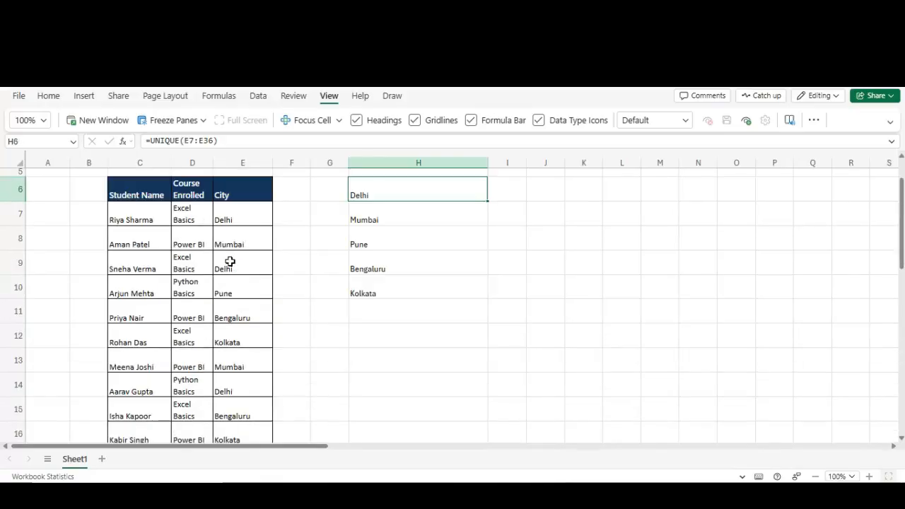
{"action": "key", "text": "ctrl+Down"}
{"action": "key", "text": "F2"}
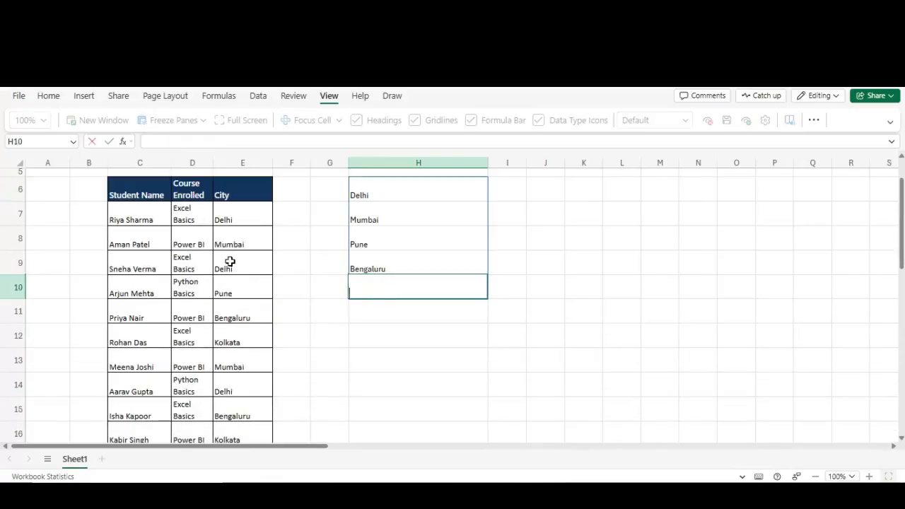
{"action": "key", "text": "Escape"}
{"action": "key", "text": "Up"}
{"action": "key", "text": "Up"}
{"action": "key", "text": "Up"}
{"action": "key", "text": "Up"}
{"action": "key", "text": "F2"}
{"action": "key", "text": "Escape"}
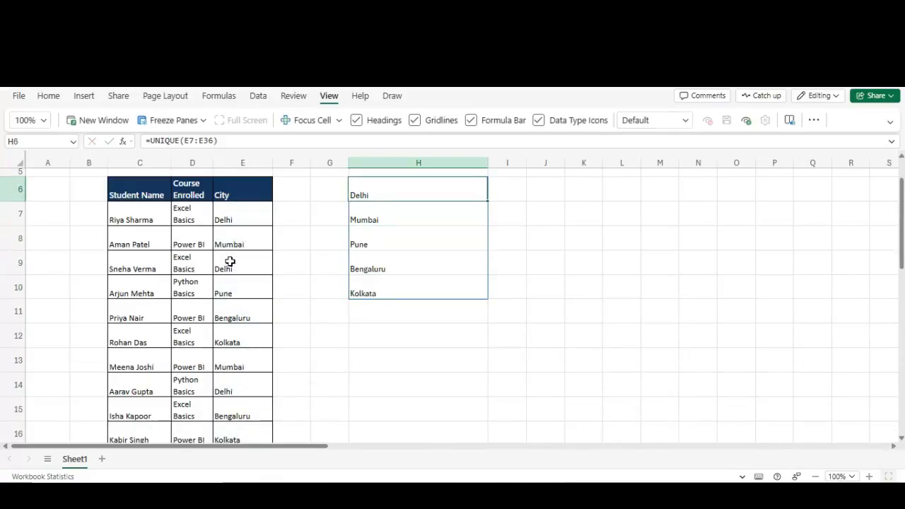
{"action": "key", "text": "F2"}
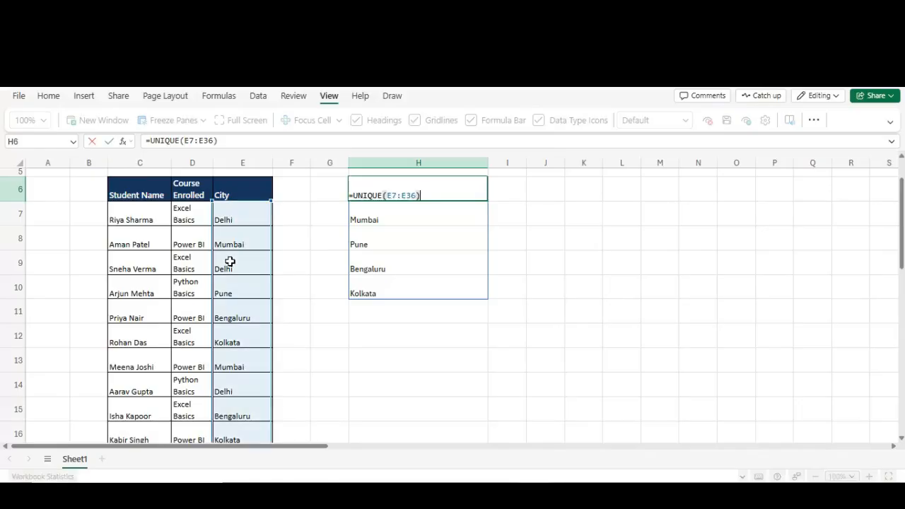
{"action": "key", "text": "Escape"}
- Change the formula in H6 to =UNIQUE(E:E) so it covers the entire City column
{"action": "key", "text": "F2"}
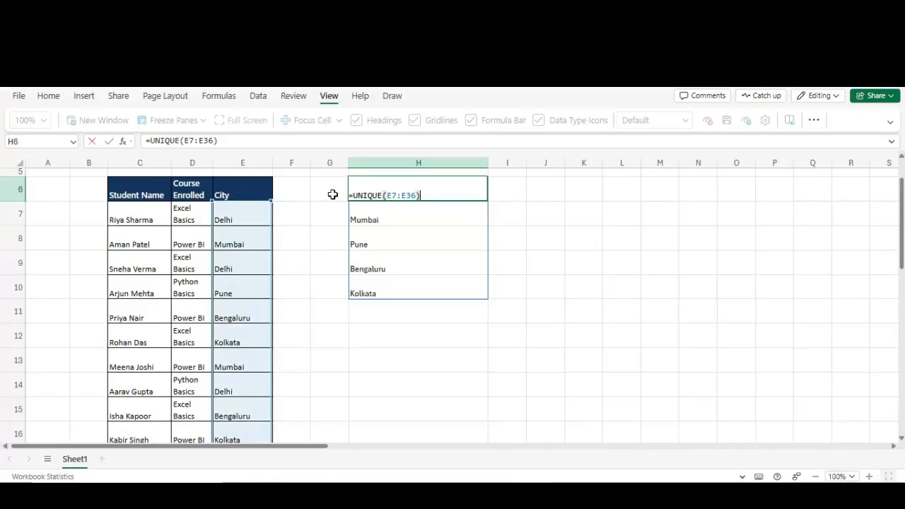
{"action": "left_click", "coordinate": [397, 192]}
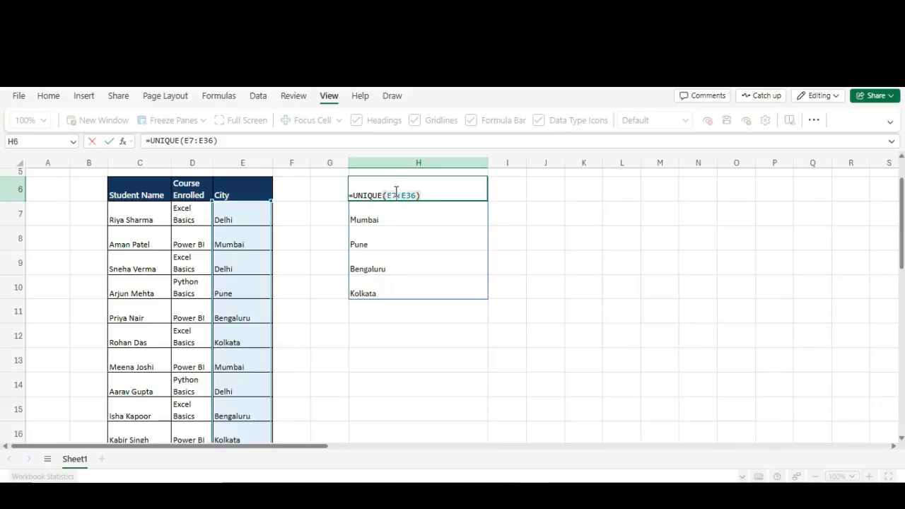
{"action": "key", "text": "BackSpace"}
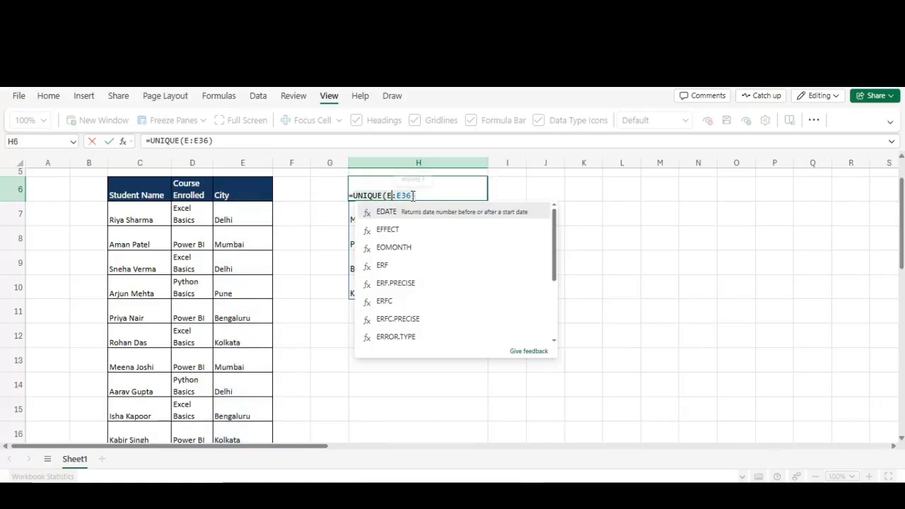
{"action": "key", "text": "BackSpace"}
{"action": "key", "text": "BackSpace"}
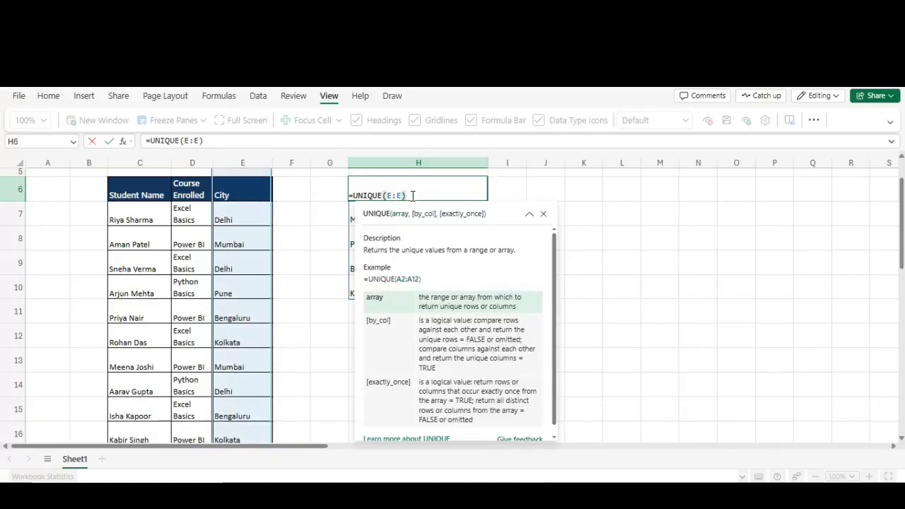
{"action": "key", "text": "Return"}
- Examine the whole-column UNIQUE output starting in H6 and the empty cells above it
{"action": "key", "text": "Up"}
{"action": "key", "text": "Up"}
{"action": "key", "text": "Up"}
{"action": "key", "text": "Up"}
{"action": "key", "text": "Up"}
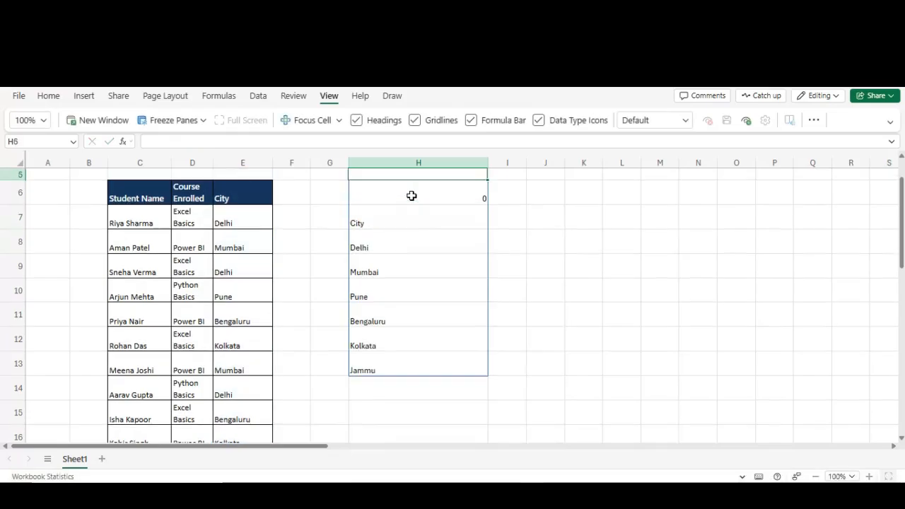
{"action": "key", "text": "Up"}
{"action": "key", "text": "Down"}
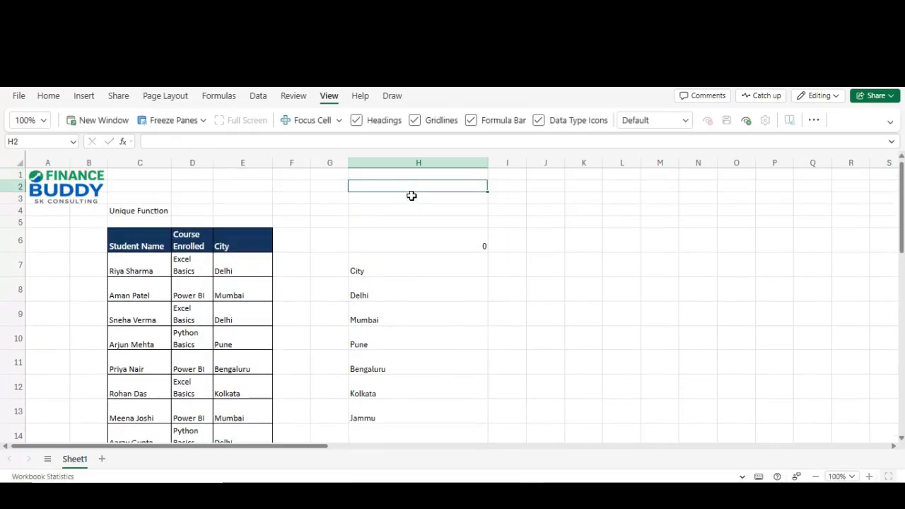
{"action": "key", "text": "Up"}
{"action": "key", "text": "Down"}
{"action": "key", "text": "Down"}
{"action": "key", "text": "Down"}
{"action": "key", "text": "Down"}
{"action": "key", "text": "Down"}
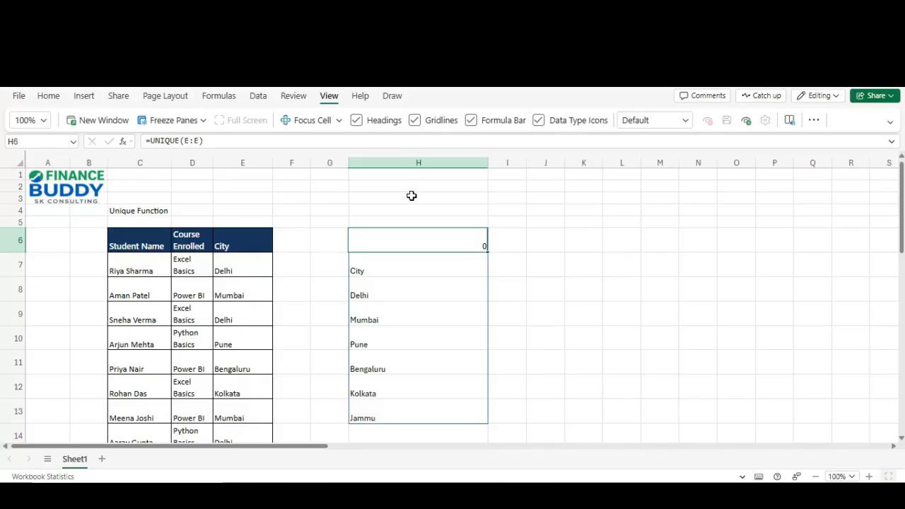
- Compare the first two result cells, H6:H7, with the City header in E6
{"action": "key", "text": "shift+Down"}
{"action": "key", "text": "Left"}
{"action": "key", "text": "Left"}
{"action": "key", "text": "Left"}
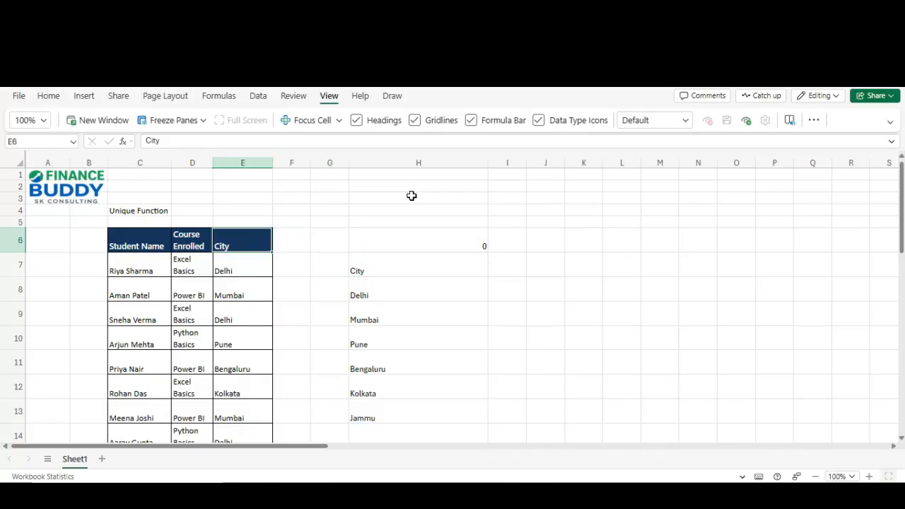
{"action": "key", "text": "Right"}
{"action": "key", "text": "Right"}
{"action": "key", "text": "Right"}
{"action": "key", "text": "shift+Down"}
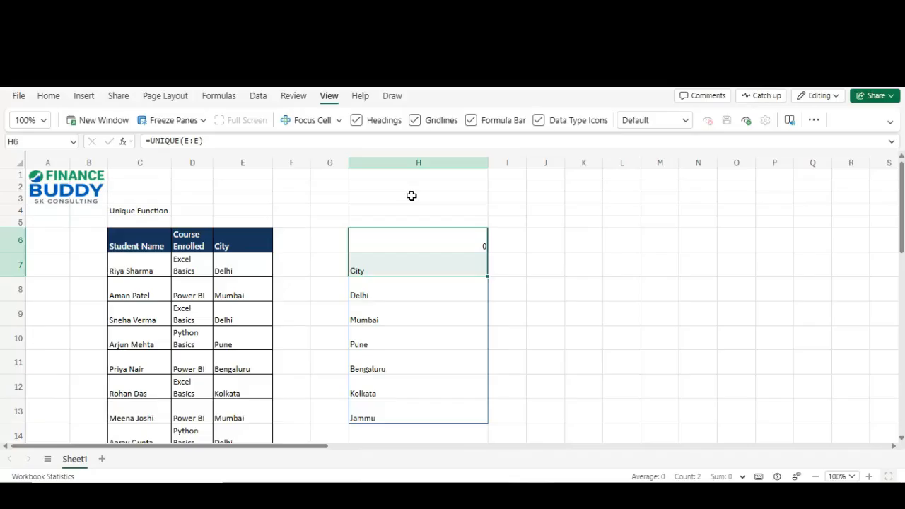
- Examine the rest of the city list in column H and the source table rows down to row 29
{"action": "key", "text": "Down"}
{"action": "key", "text": "Down"}
{"action": "key", "text": "Down"}
{"action": "key", "text": "Down"}
{"action": "key", "text": "Down"}
{"action": "key", "text": "Down"}
{"action": "key", "text": "Down"}
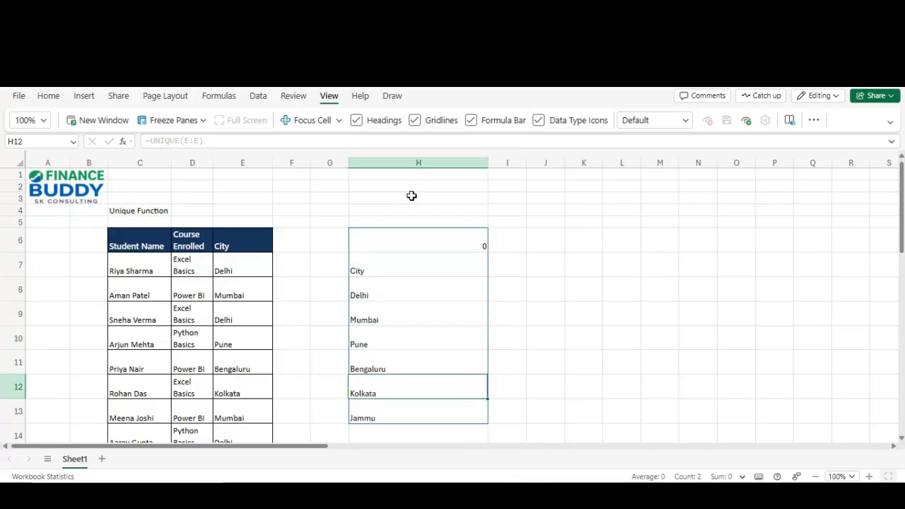
{"action": "key", "text": "Down"}
{"action": "key", "text": "Down"}
{"action": "key", "text": "Down"}
{"action": "key", "text": "Down"}
{"action": "key", "text": "Down"}
{"action": "key", "text": "Down"}
{"action": "key", "text": "Down"}
{"action": "key", "text": "Down"}
{"action": "key", "text": "Down"}
{"action": "key", "text": "Down"}
{"action": "key", "text": "Down"}
{"action": "key", "text": "Down"}
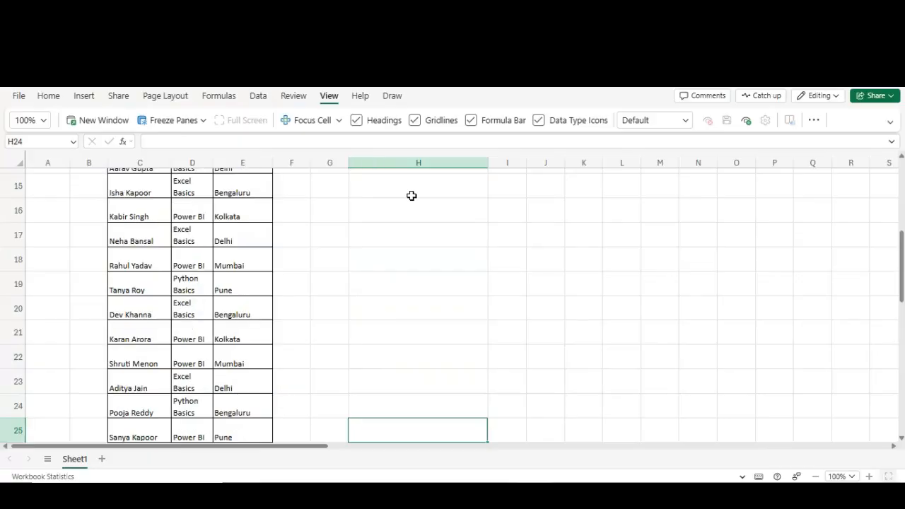
{"action": "key", "text": "Left"}
{"action": "key", "text": "Left"}
{"action": "key", "text": "Down"}
{"action": "key", "text": "Down"}
{"action": "key", "text": "Left"}
{"action": "key", "text": "Left"}
{"action": "key", "text": "Down"}
{"action": "key", "text": "Down"}
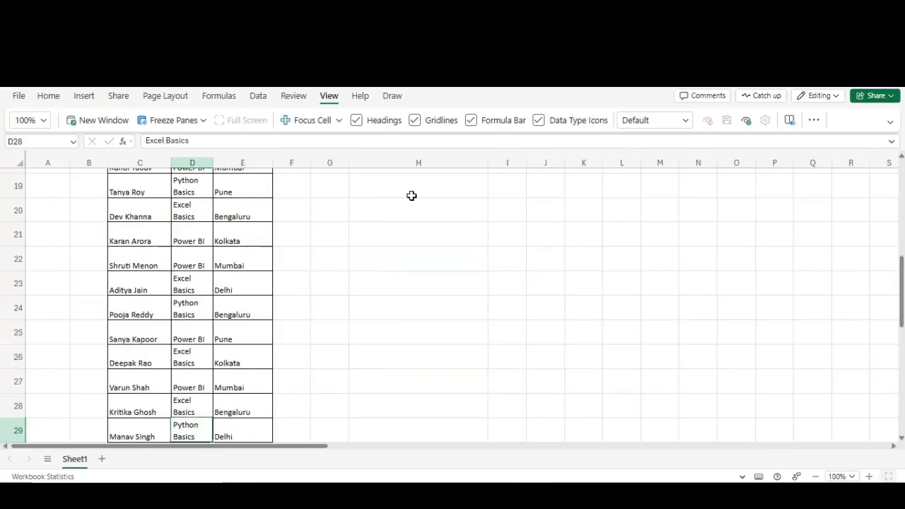
- Delete the whole UNIQUE result in column H, starting from the formula in H6
{"action": "key", "text": "Right"}
{"action": "key", "text": "Right"}
{"action": "key", "text": "Right"}
{"action": "key", "text": "Right"}
{"action": "key", "text": "ctrl+Up"}
{"action": "key", "text": "ctrl+Up"}
{"action": "key", "text": "ctrl+Up"}
{"action": "key", "text": "ctrl+Down"}
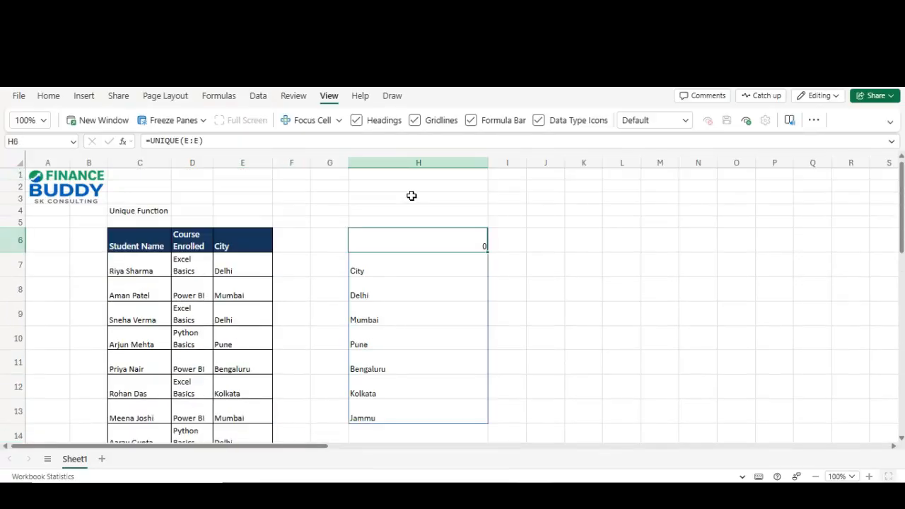
{"action": "key", "text": "ctrl+shift+Down"}
{"action": "key", "text": "Delete"}
{"action": "key", "text": "Up"}
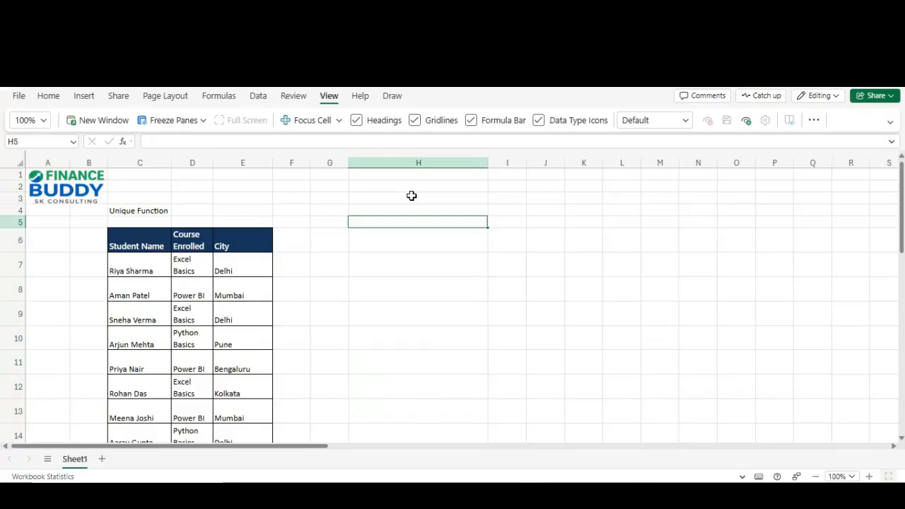
- Examine the Course Enrolled and City columns of the source table, from the headers down to the added record in row 37
{"action": "key", "text": "Down"}
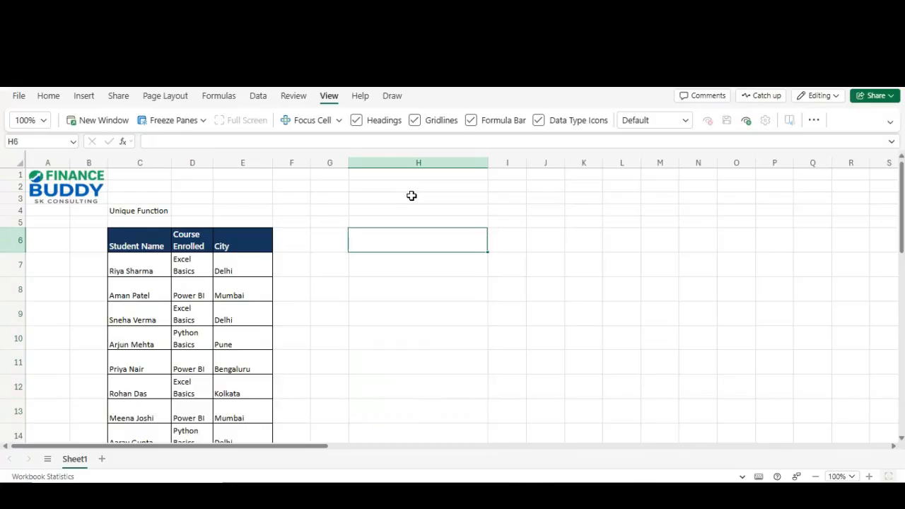
{"action": "key", "text": "Left"}
{"action": "key", "text": "Left"}
{"action": "key", "text": "Left"}
{"action": "key", "text": "Left"}
{"action": "key", "text": "shift+Down"}
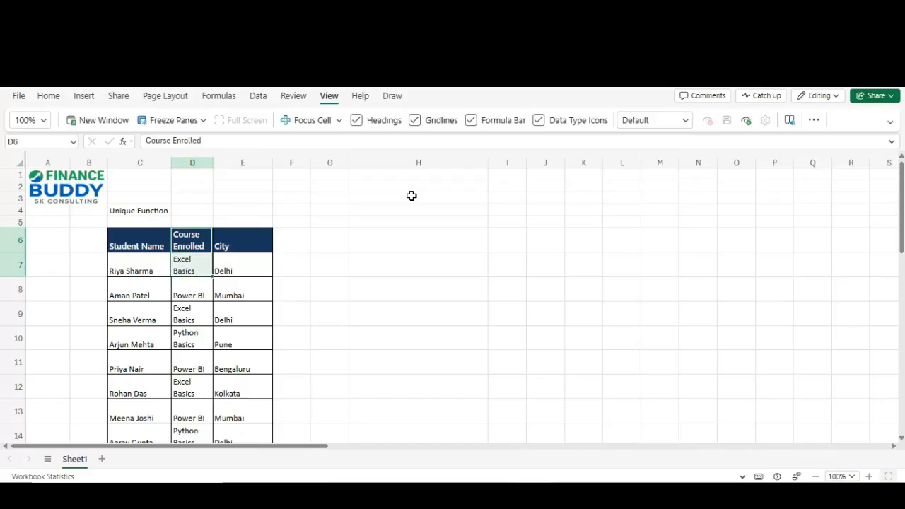
{"action": "key", "text": "ctrl+Down"}
{"action": "key", "text": "Right"}
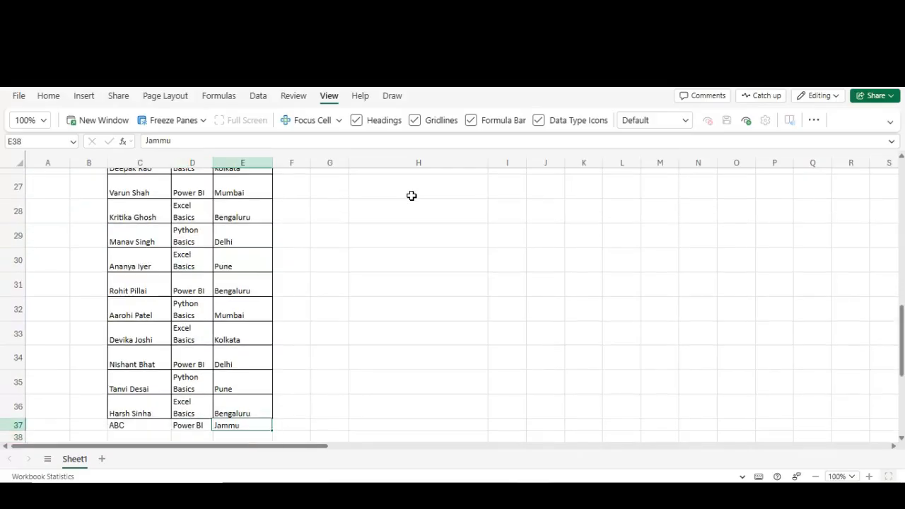
{"action": "key", "text": "shift+Left"}
{"action": "key", "text": "shift+Left"}
{"action": "key", "text": "Up"}
{"action": "key", "text": "ctrl+Up"}
{"action": "key", "text": "ctrl+Up"}
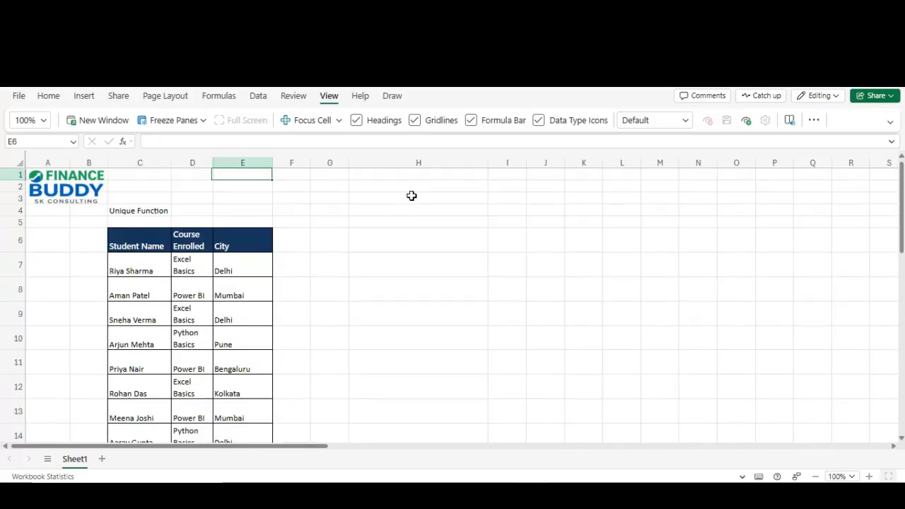
{"action": "key", "text": "Down"}
{"action": "key", "text": "Down"}
{"action": "key", "text": "Down"}
- Enter the formula =UNIQUE(D7:E36) in cell H6 to extract the distinct course and city combinations
{"action": "left_click", "coordinate": [390, 239]}
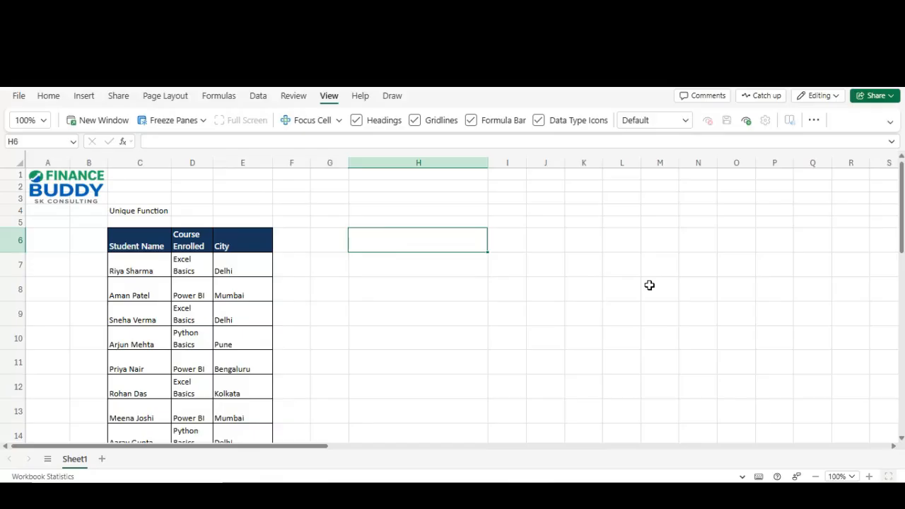
{"action": "type", "text": "=uni"}
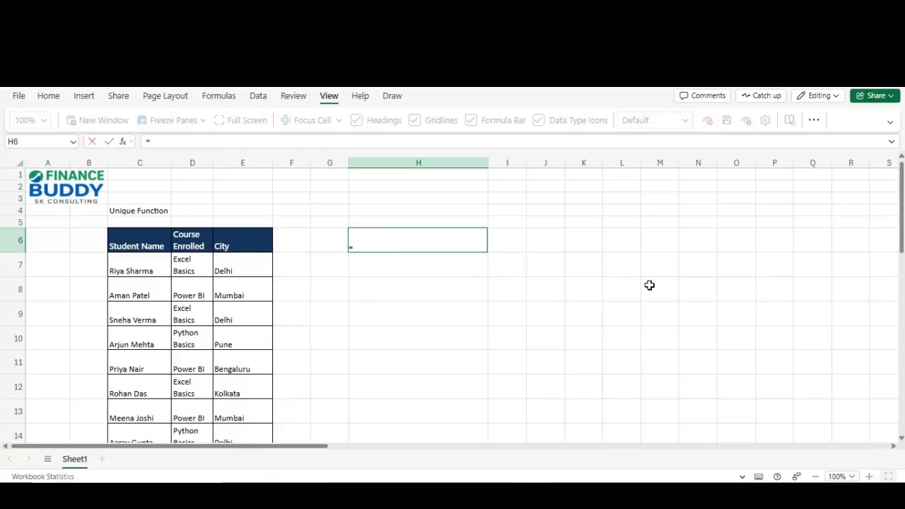
{"action": "key", "text": "Down"}
{"action": "key", "text": "Down"}
{"action": "key", "text": "Down"}
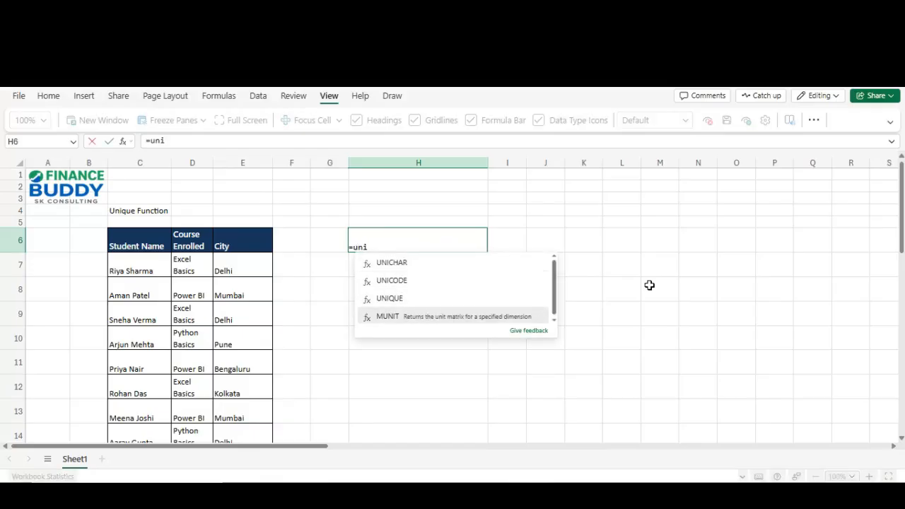
{"action": "key", "text": "Up"}
{"action": "key", "text": "Tab"}
{"action": "left_click", "coordinate": [202, 264]}
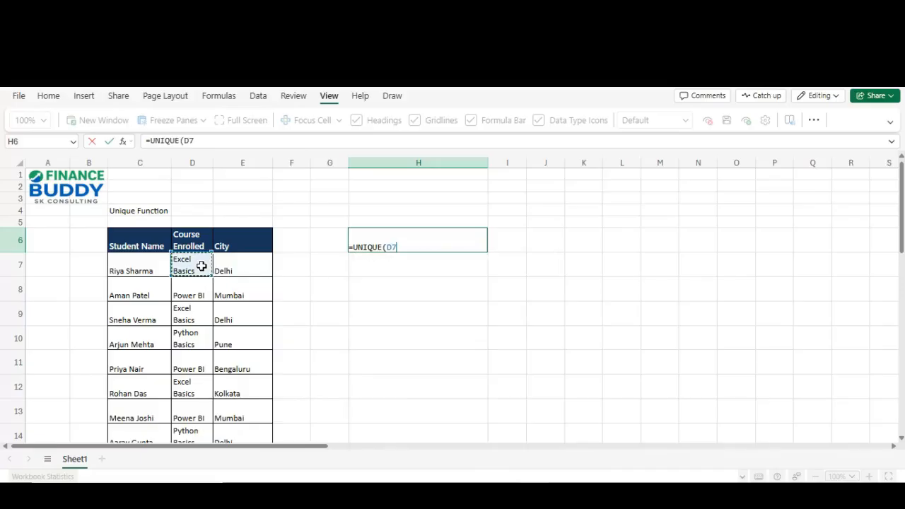
{"action": "key", "text": "shift+Right"}
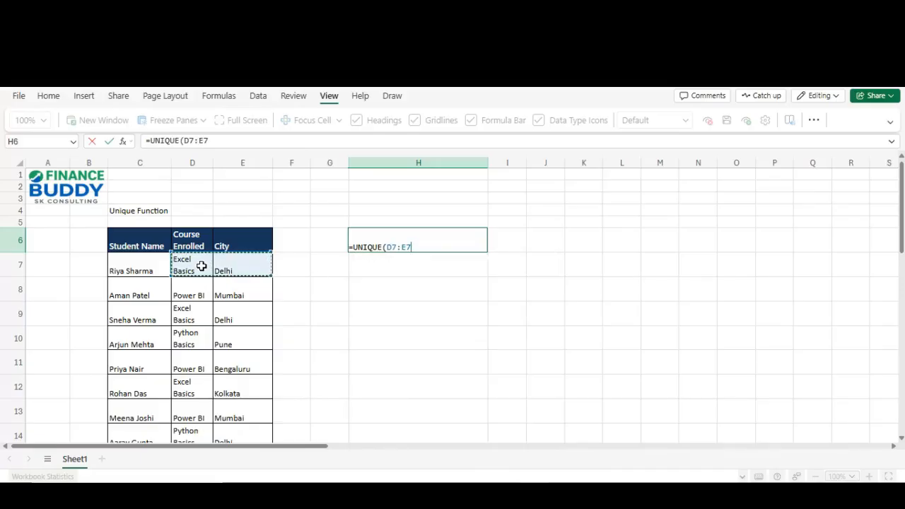
{"action": "key", "text": "ctrl+shift+Down"}
{"action": "type", "text": ")"}
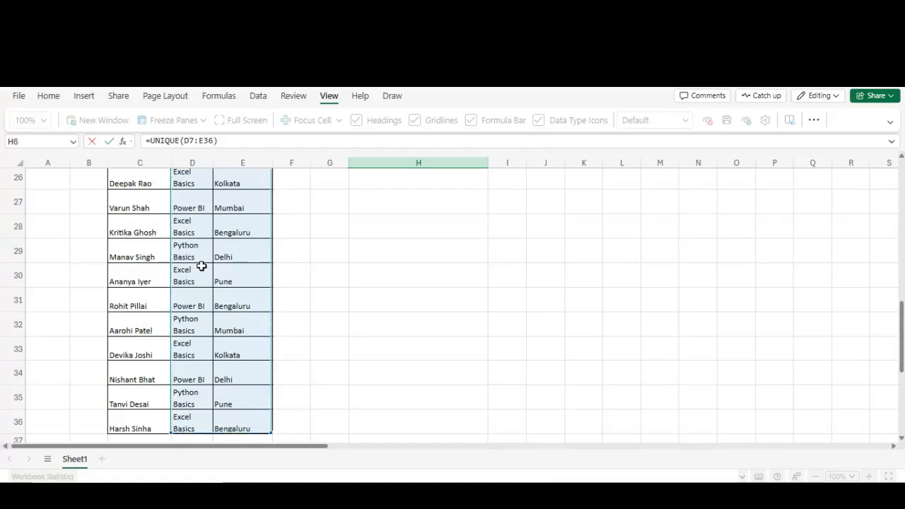
{"action": "key", "text": "Return"}
- Review the distinct course and city combinations in columns H and I down to row 18
{"action": "key", "text": "Up"}
{"action": "key", "text": "Up"}
{"action": "key", "text": "Up"}
{"action": "key", "text": "Up"}
{"action": "key", "text": "Down"}
{"action": "key", "text": "Down"}
{"action": "key", "text": "Down"}
{"action": "key", "text": "Down"}
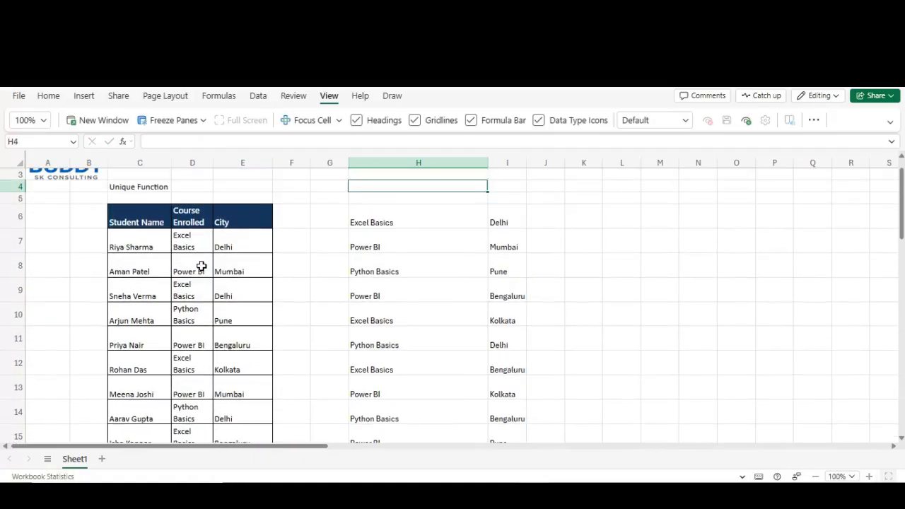
{"action": "key", "text": "Right"}
{"action": "key", "text": "Left"}
{"action": "key", "text": "Down"}
{"action": "key", "text": "Down"}
{"action": "key", "text": "Down"}
{"action": "key", "text": "Down"}
{"action": "key", "text": "Down"}
{"action": "key", "text": "Down"}
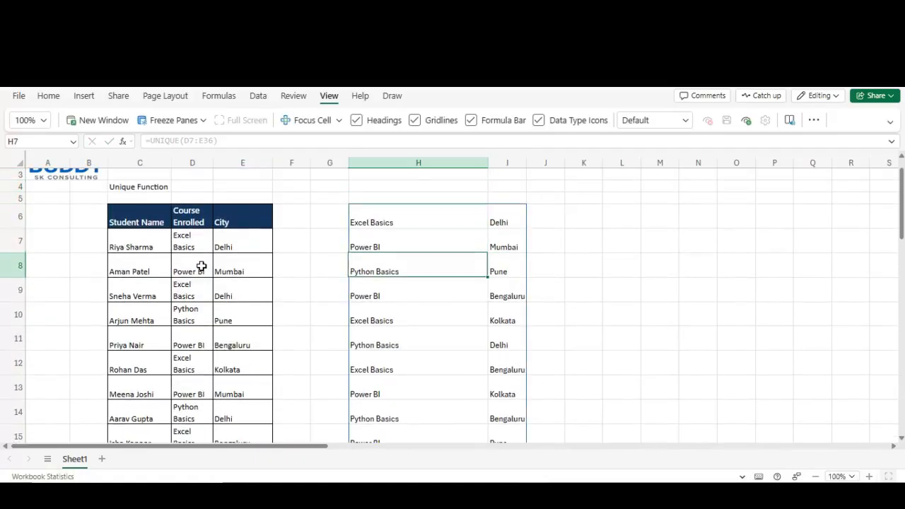
{"action": "key", "text": "Down"}
{"action": "key", "text": "Down"}
{"action": "key", "text": "Down"}
{"action": "key", "text": "Down"}
{"action": "key", "text": "Down"}
{"action": "key", "text": "Down"}
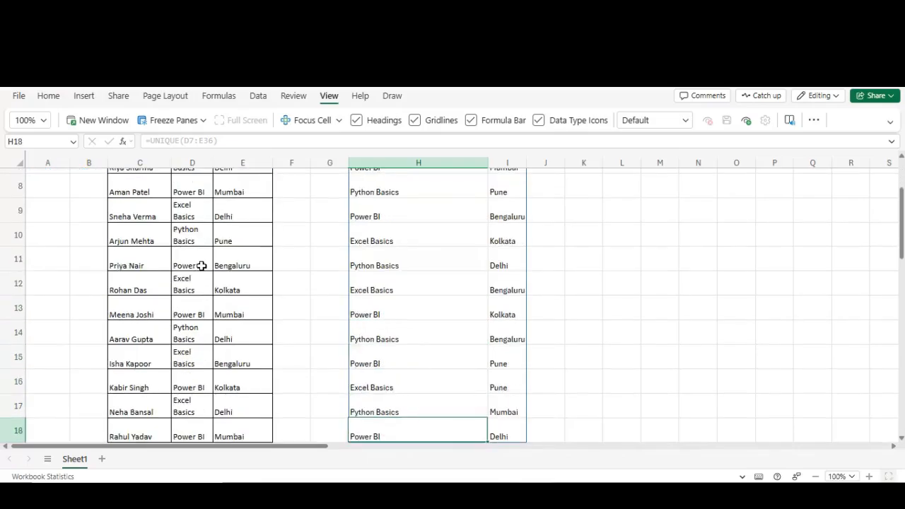
- Return to H6 and review the formula that produces the course and city combinations
{"action": "key", "text": "Up"}
{"action": "key", "text": "Up"}
{"action": "key", "text": "Up"}
{"action": "key", "text": "Up"}
{"action": "key", "text": "Up"}
{"action": "key", "text": "Up"}
{"action": "key", "text": "Up"}
{"action": "key", "text": "Up"}
{"action": "key", "text": "Up"}
{"action": "key", "text": "Up"}
{"action": "key", "text": "Up"}
{"action": "key", "text": "Up"}
{"action": "key", "text": "Up"}
{"action": "key", "text": "Up"}
{"action": "key", "text": "Up"}
{"action": "key", "text": "Up"}
{"action": "key", "text": "Up"}
{"action": "key", "text": "Up"}
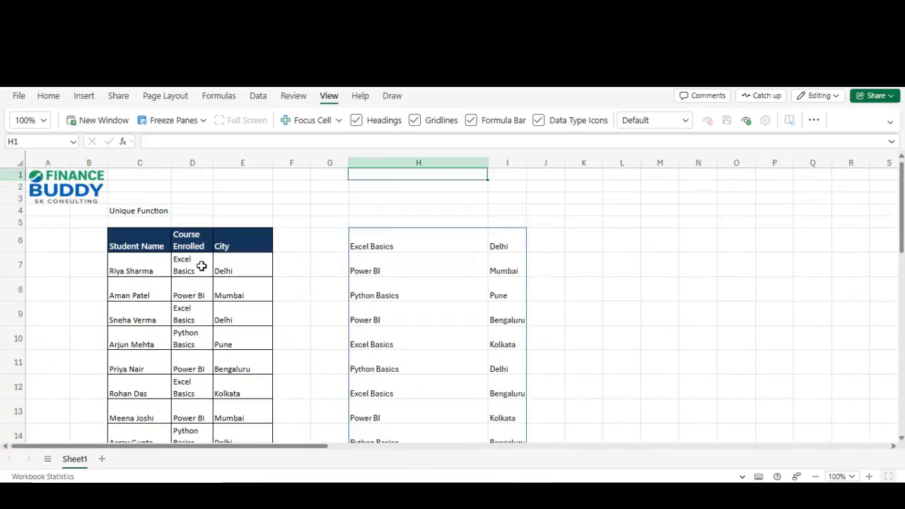
{"action": "key", "text": "Down"}
{"action": "key", "text": "Down"}
{"action": "key", "text": "Down"}
{"action": "key", "text": "Down"}
{"action": "key", "text": "Down"}
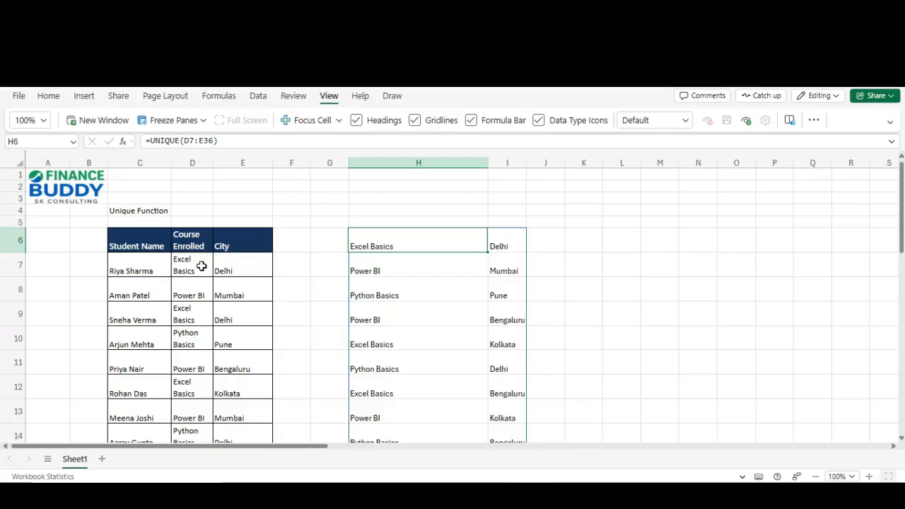